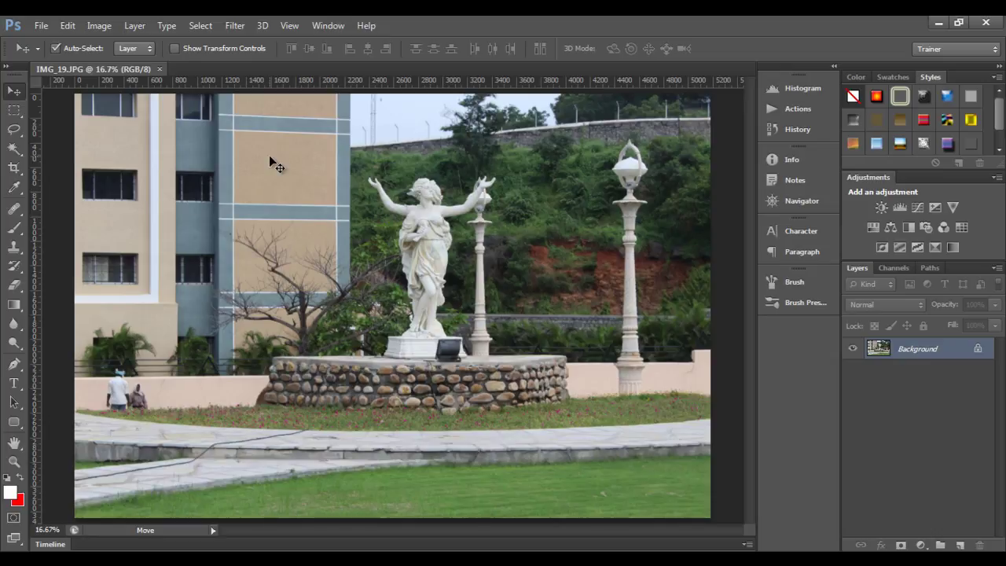
Step: Toggle to the Hand tool with H, try the Brush tool, then go back to the Move tool
{"action": "key", "text": "h"}
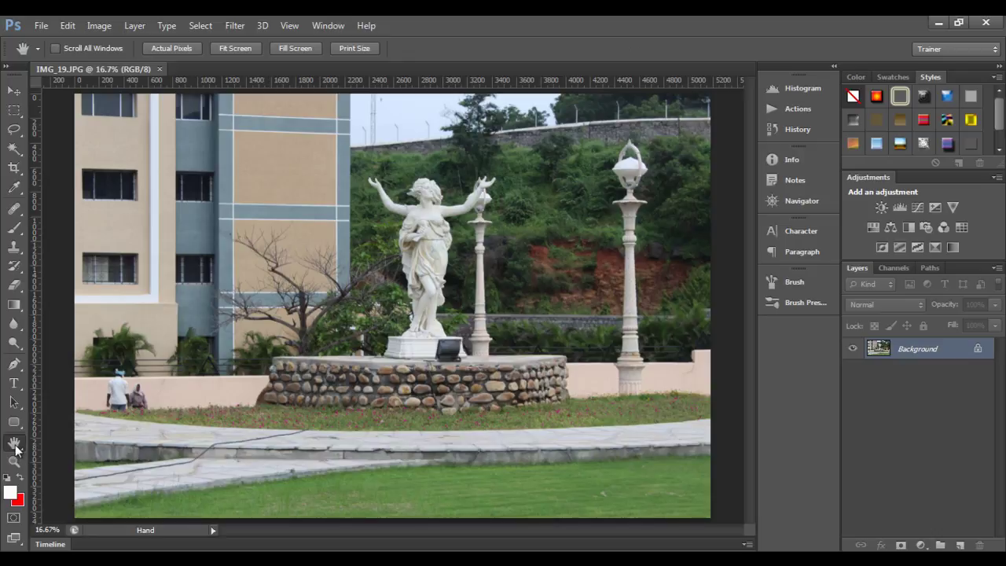
{"action": "left_click", "coordinate": [16, 228]}
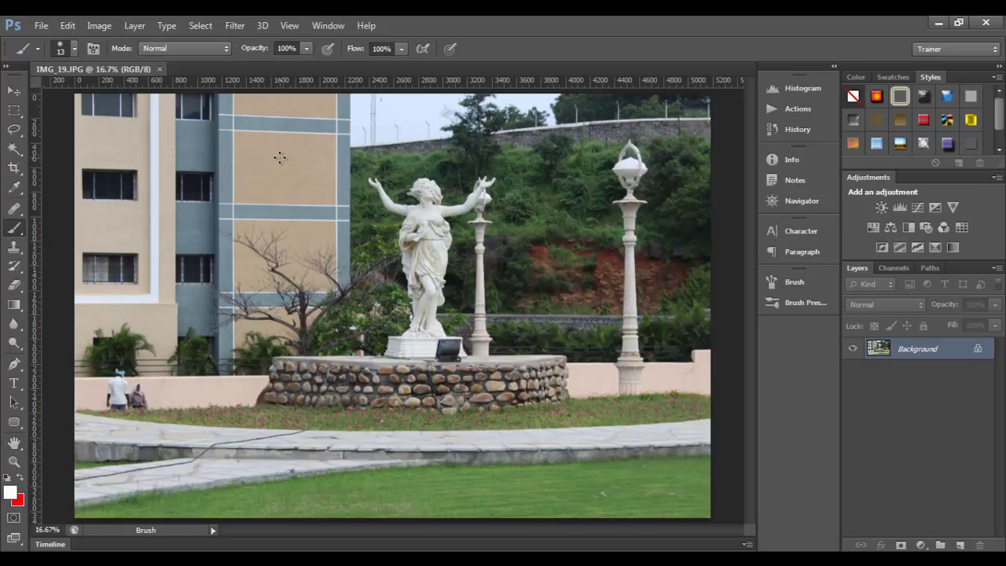
{"action": "key", "text": "h"}
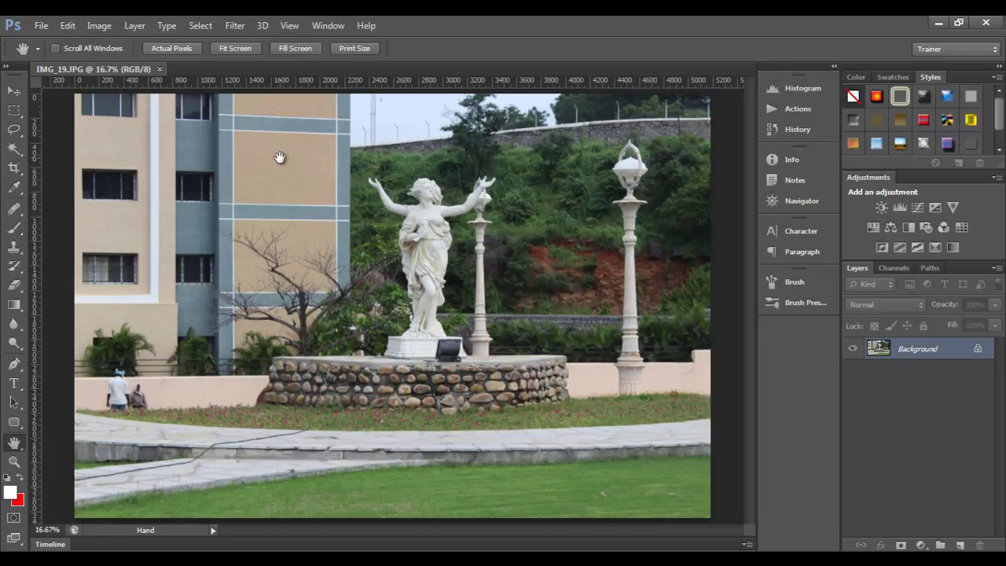
{"action": "left_click", "coordinate": [14, 91]}
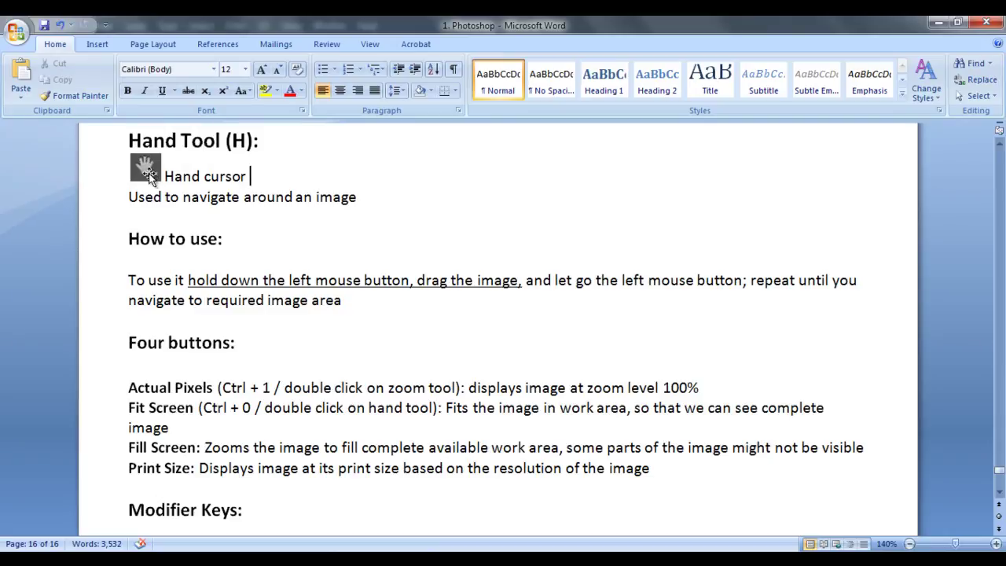
Step: Switch from the Word notes back to IMG_19.JPG in Photoshop with Alt+Tab
{"action": "key", "text": "alt+Tab"}
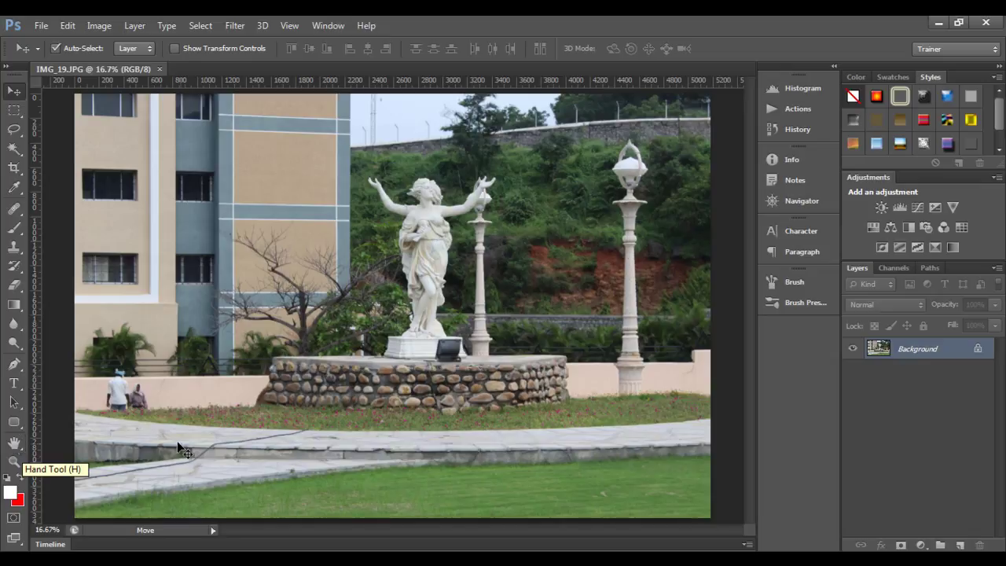
Step: Show the Hand tool's flyout variants, reselect the Move tool, and switch to the Word notes
{"action": "left_click", "coordinate": [15, 444]}
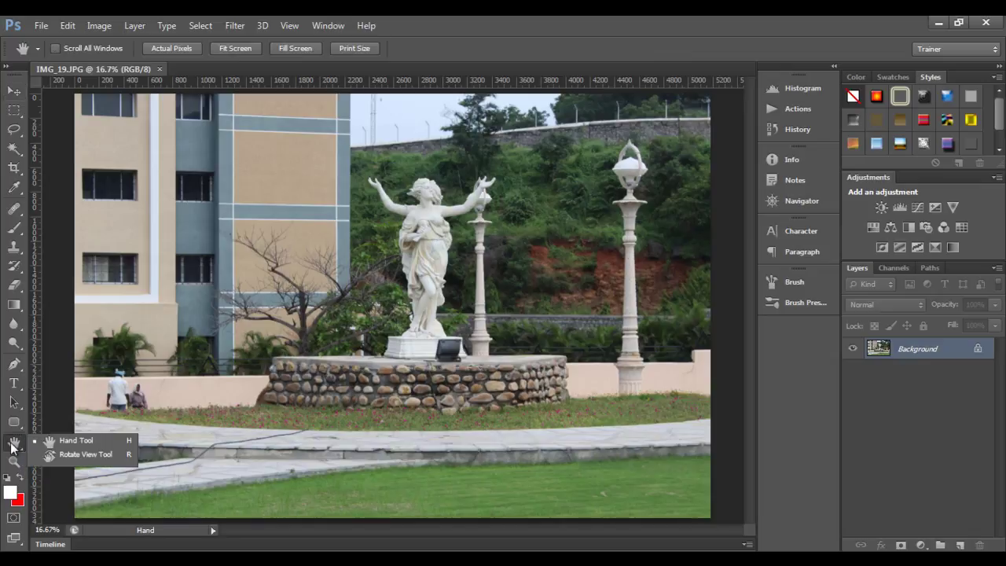
{"action": "left_click", "coordinate": [224, 327]}
{"action": "left_click", "coordinate": [14, 90]}
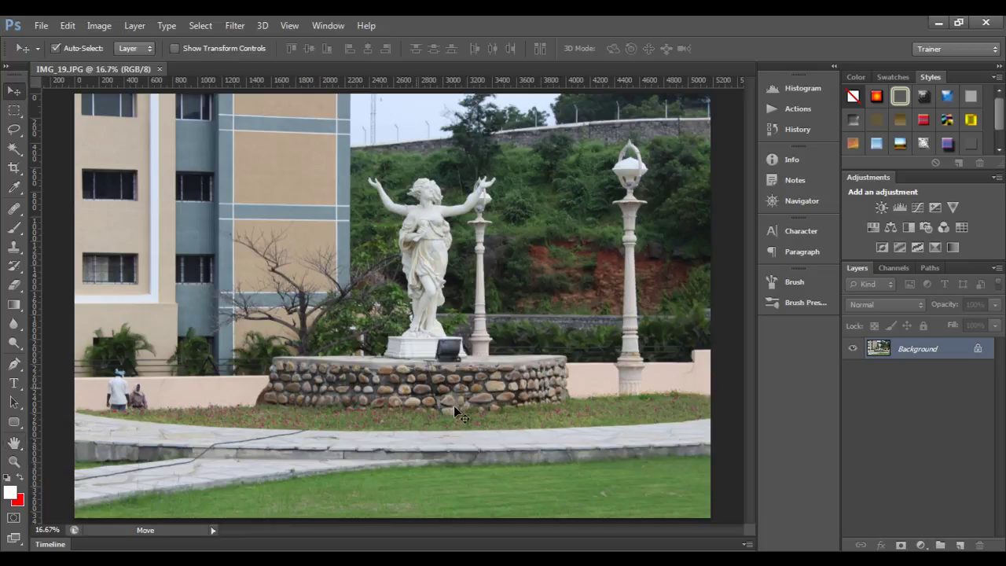
{"action": "key", "text": "alt+Tab"}
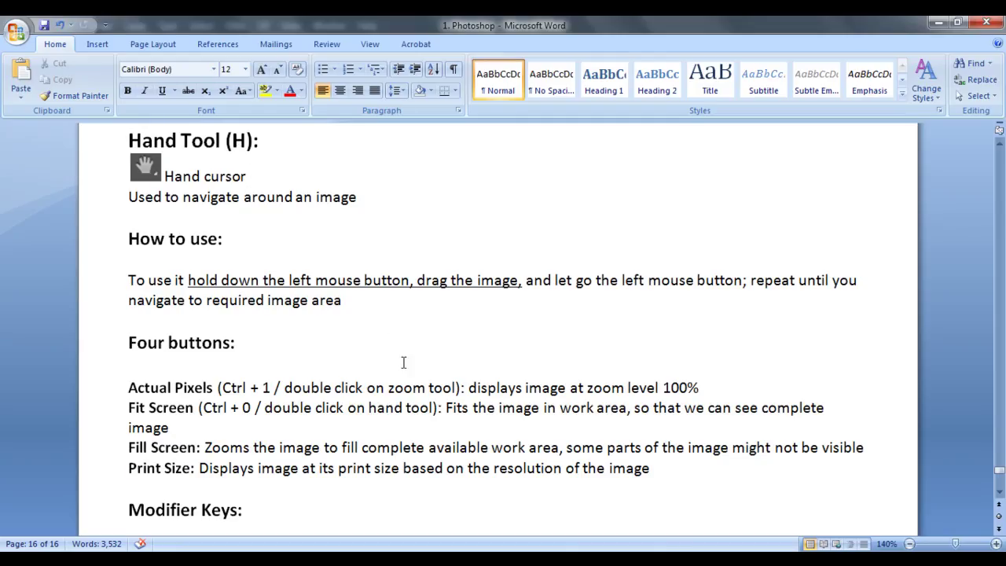
Step: Highlight the Hand tool description and underline the 'hold down the left mouse button' line
{"action": "left_click_drag", "start_coordinate": [131, 197], "coordinate": [354, 195]}
{"action": "left_click", "coordinate": [385, 207]}
{"action": "left_click_drag", "start_coordinate": [189, 279], "coordinate": [782, 297]}
{"action": "key", "text": "ctrl+u"}
{"action": "left_click", "coordinate": [768, 285]}
{"action": "key", "text": "alt+Tab"}
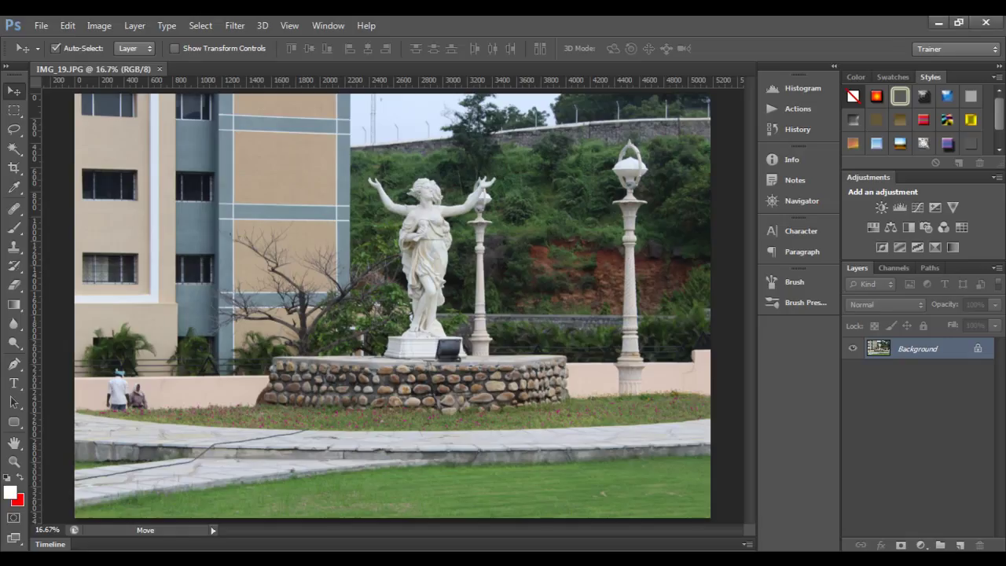
Step: Zoom in on the statue's head to 100% with the Zoom tool
{"action": "left_click", "coordinate": [14, 462]}
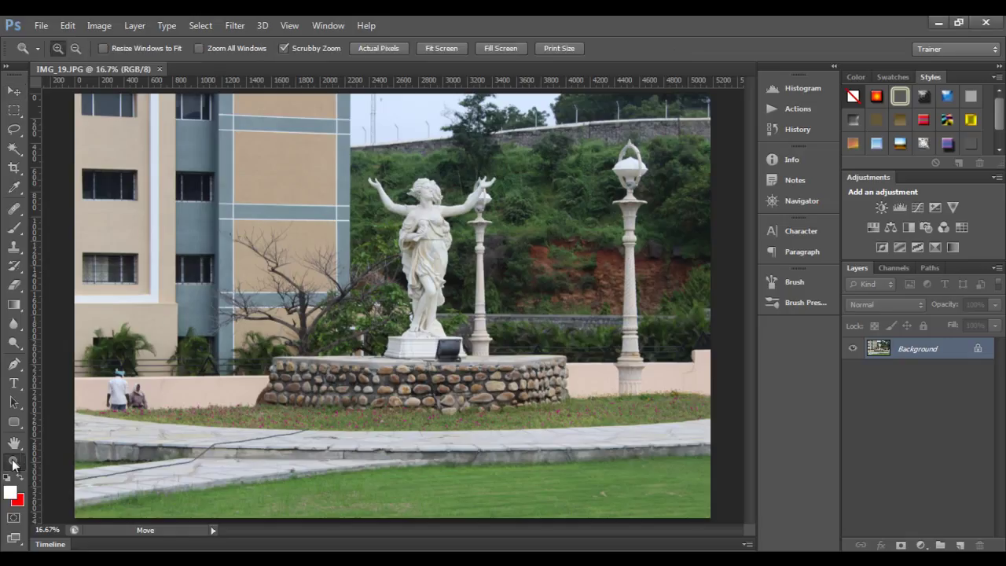
{"action": "left_click", "coordinate": [426, 187]}
{"action": "left_click", "coordinate": [426, 187]}
{"action": "left_click", "coordinate": [426, 187]}
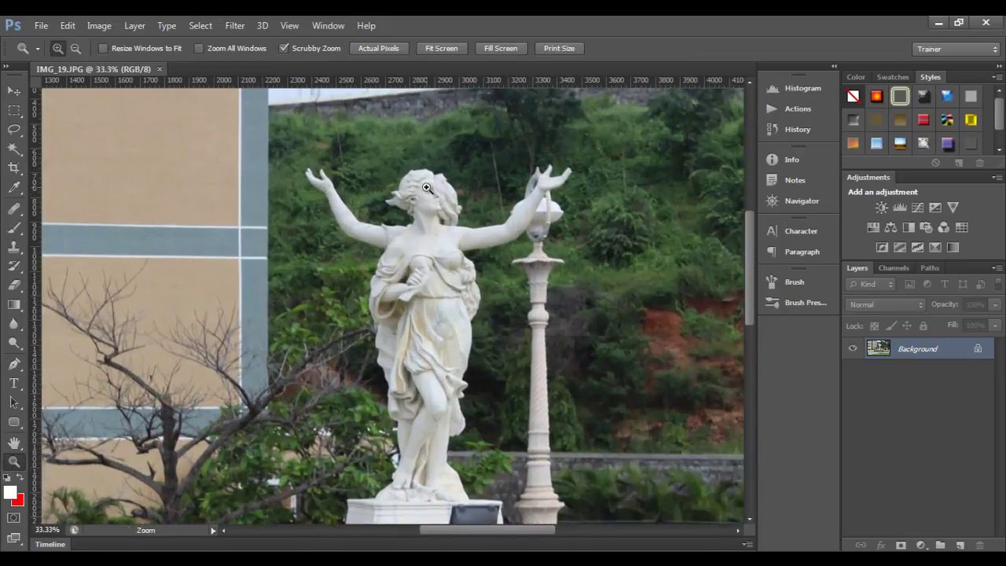
{"action": "left_click", "coordinate": [426, 187]}
{"action": "left_click", "coordinate": [426, 187]}
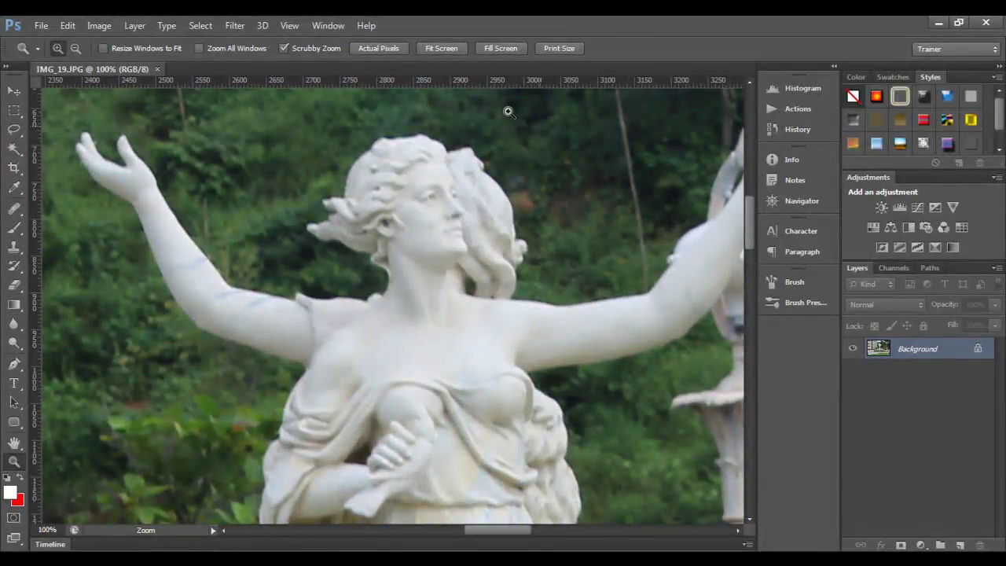
Step: Drag the scrollbars to bring the top of the lamp into view
{"action": "mouse_move", "coordinate": [746, 224]}
{"action": "left_mouse_down"}
{"action": "mouse_move", "coordinate": [746, 204]}
{"action": "mouse_move", "coordinate": [748, 264]}
{"action": "mouse_move", "coordinate": [750, 227]}
{"action": "left_mouse_up"}
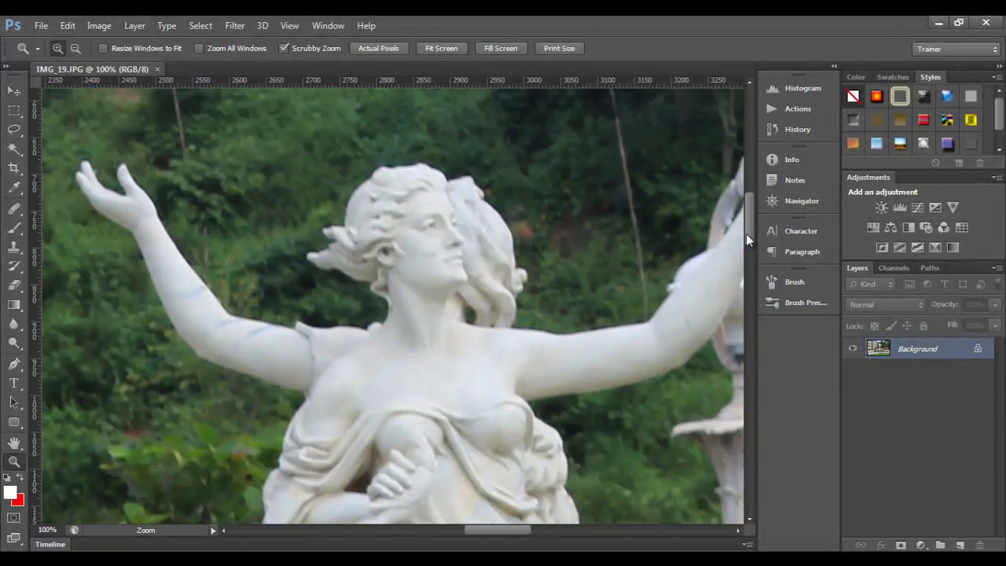
{"action": "left_click_drag", "start_coordinate": [499, 530], "coordinate": [689, 541]}
{"action": "left_click_drag", "start_coordinate": [748, 231], "coordinate": [749, 211]}
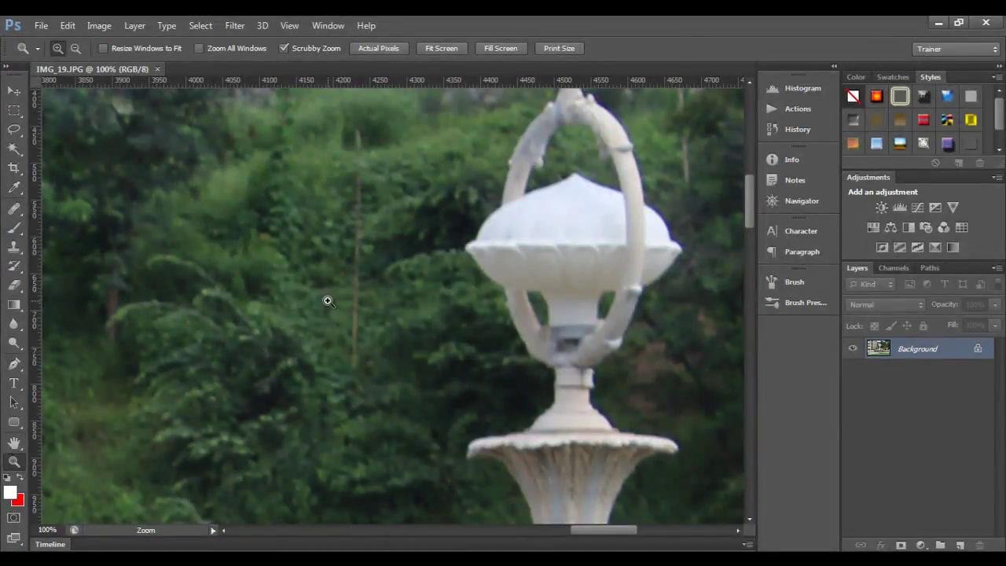
Step: With the Hand tool, drag the enlarged photo across the greenery, statue's hand, head, torso and wall
{"action": "key", "text": "h"}
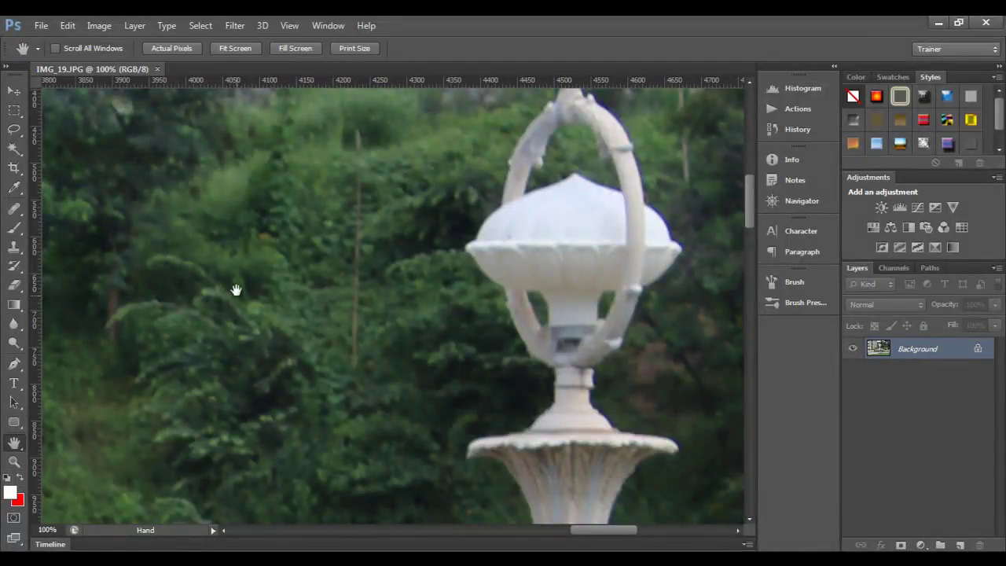
{"action": "left_click_drag", "start_coordinate": [224, 283], "coordinate": [498, 251]}
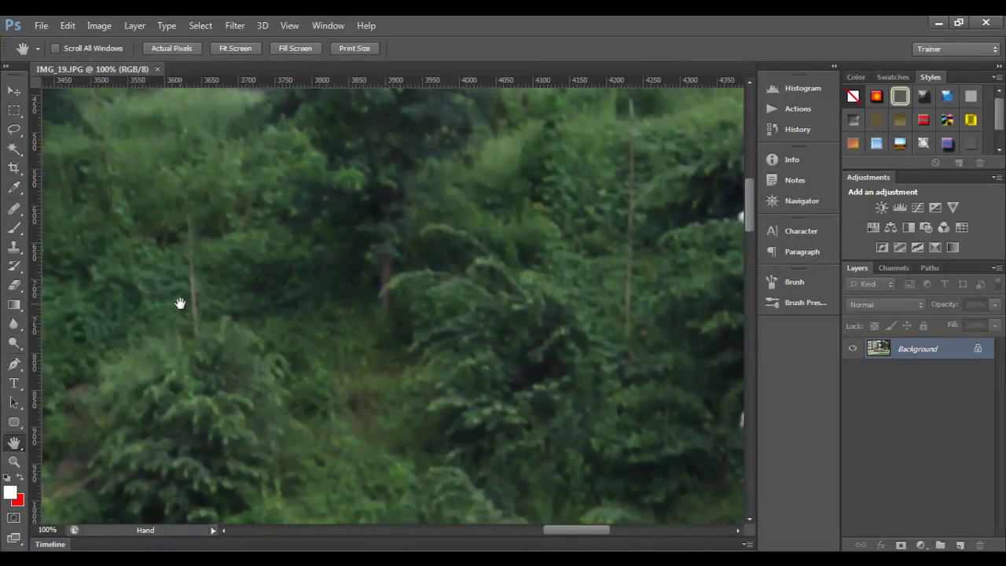
{"action": "left_click_drag", "start_coordinate": [197, 298], "coordinate": [433, 279]}
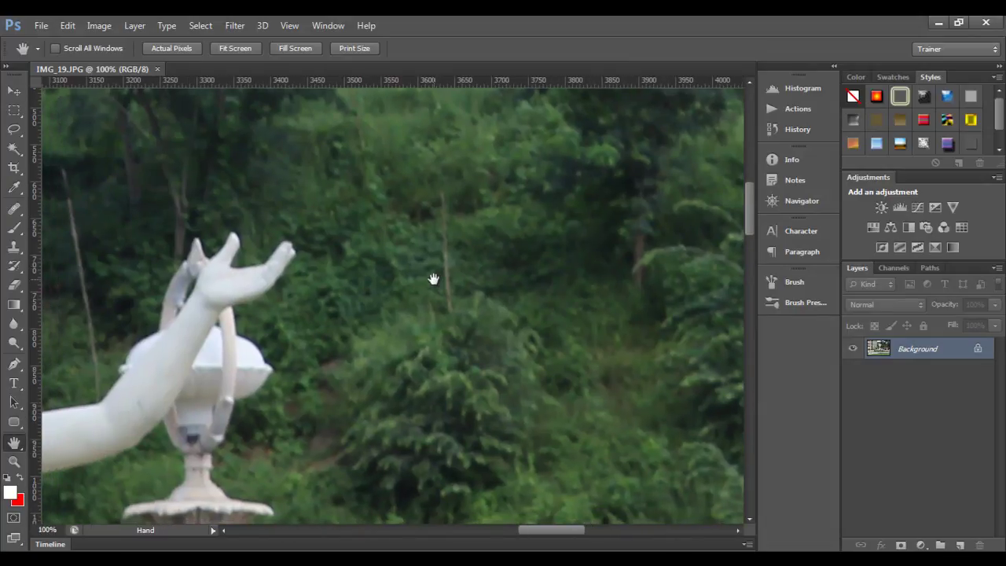
{"action": "left_click_drag", "start_coordinate": [184, 339], "coordinate": [550, 270]}
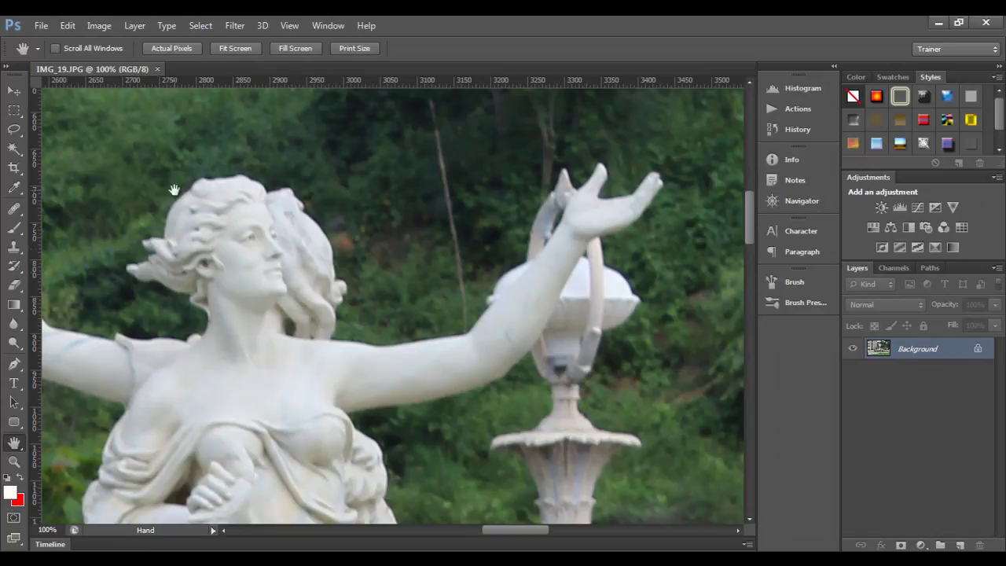
{"action": "left_click_drag", "start_coordinate": [213, 214], "coordinate": [454, 387]}
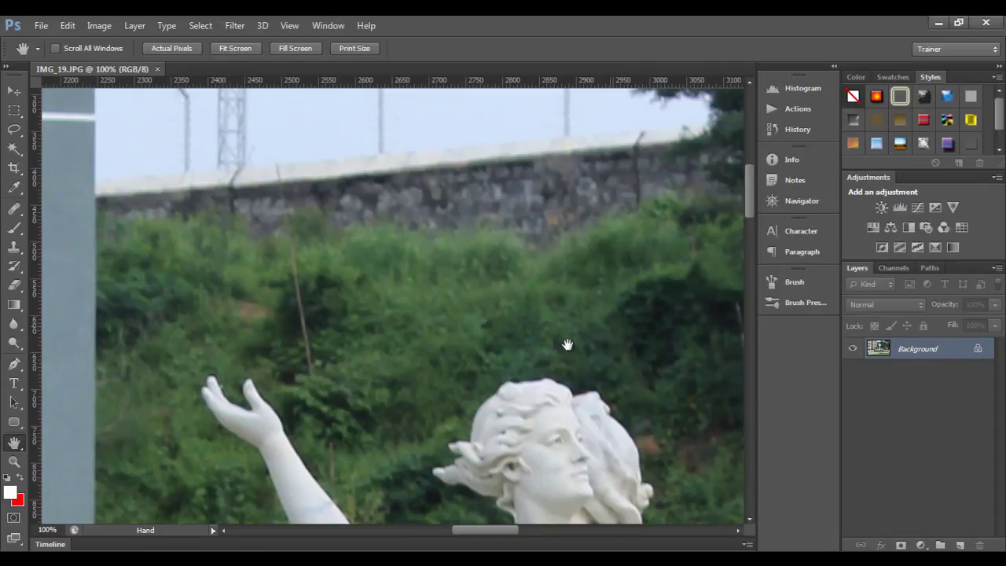
{"action": "left_click_drag", "start_coordinate": [577, 358], "coordinate": [537, 359]}
{"action": "left_click_drag", "start_coordinate": [482, 201], "coordinate": [509, 350]}
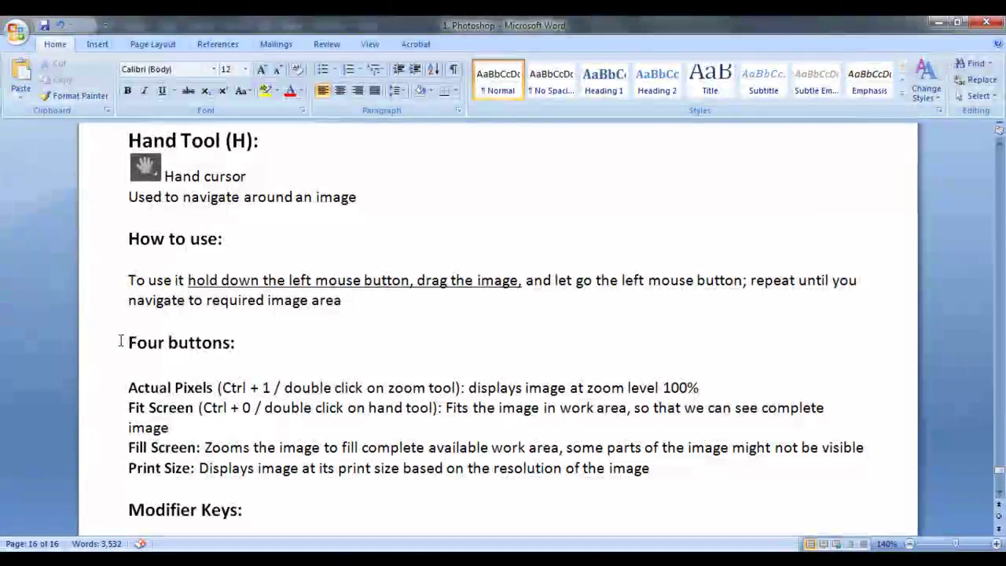
{"action": "left_click_drag", "start_coordinate": [128, 342], "coordinate": [265, 350]}
Step: Highlight 'Actual Pixels', its 100% description and the double-click Zoom tool note
{"action": "left_click", "coordinate": [265, 350]}
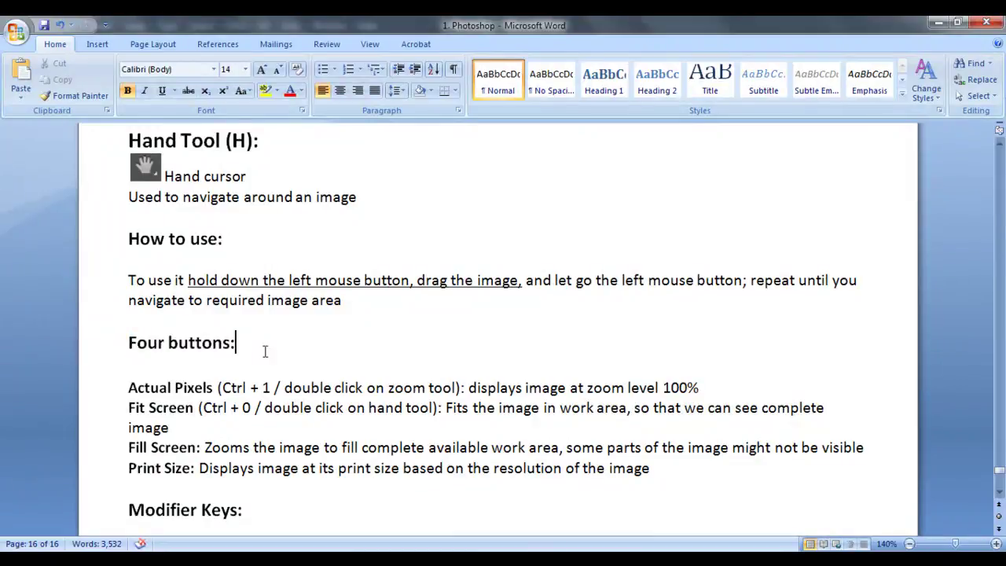
{"action": "left_click_drag", "start_coordinate": [125, 386], "coordinate": [216, 387]}
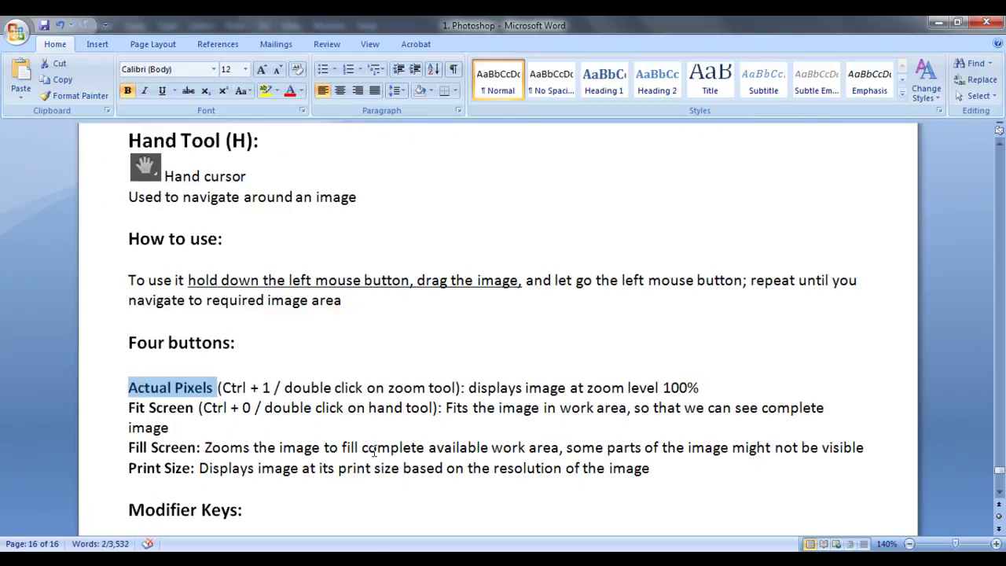
{"action": "left_click_drag", "start_coordinate": [472, 387], "coordinate": [700, 386]}
{"action": "left_click", "coordinate": [710, 389]}
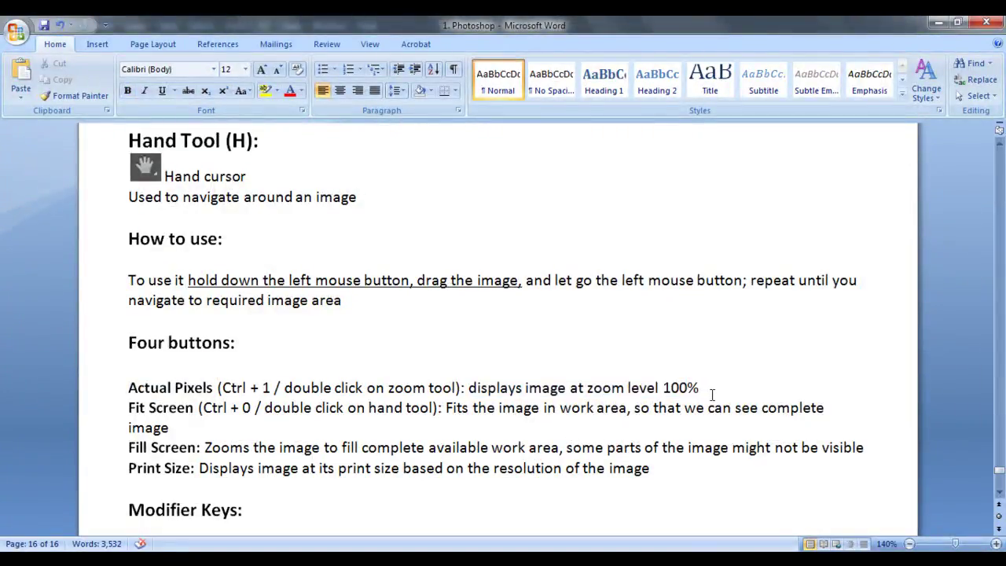
{"action": "left_click_drag", "start_coordinate": [223, 387], "coordinate": [456, 386]}
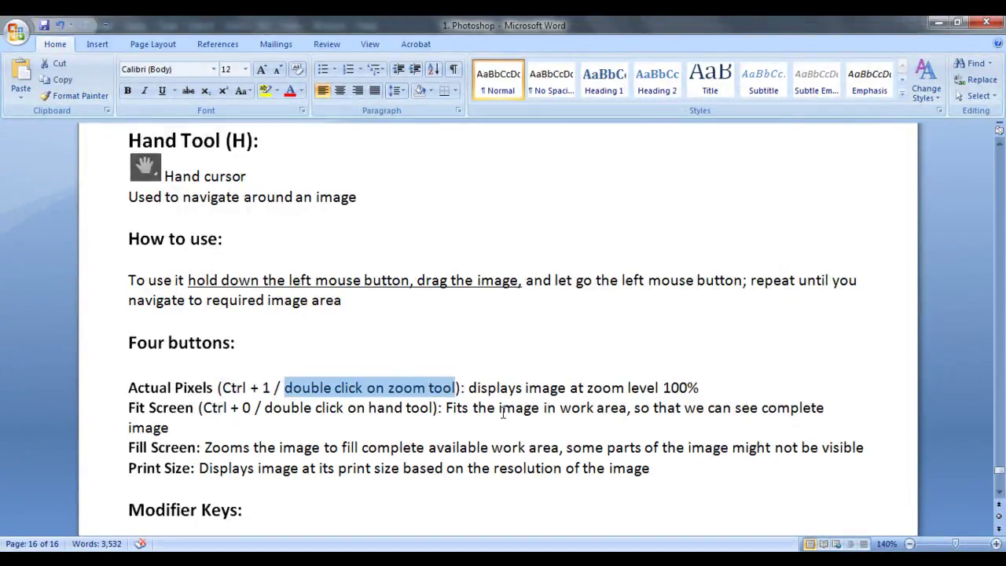
{"action": "left_click", "coordinate": [503, 410]}
{"action": "left_click", "coordinate": [434, 552]}
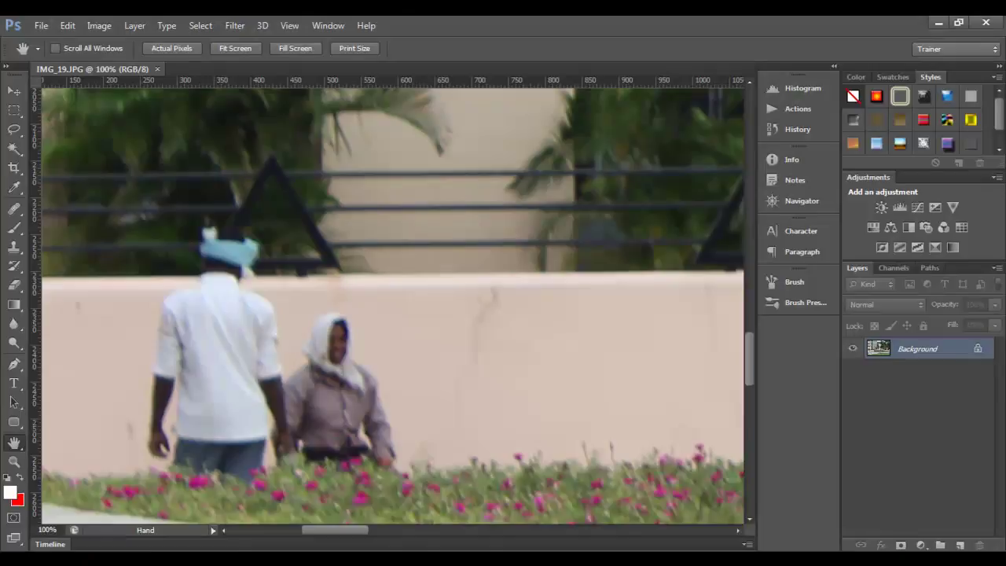
Step: Zoom in on the railing to 200% and then 400% with the Zoom tool
{"action": "left_click", "coordinate": [14, 461]}
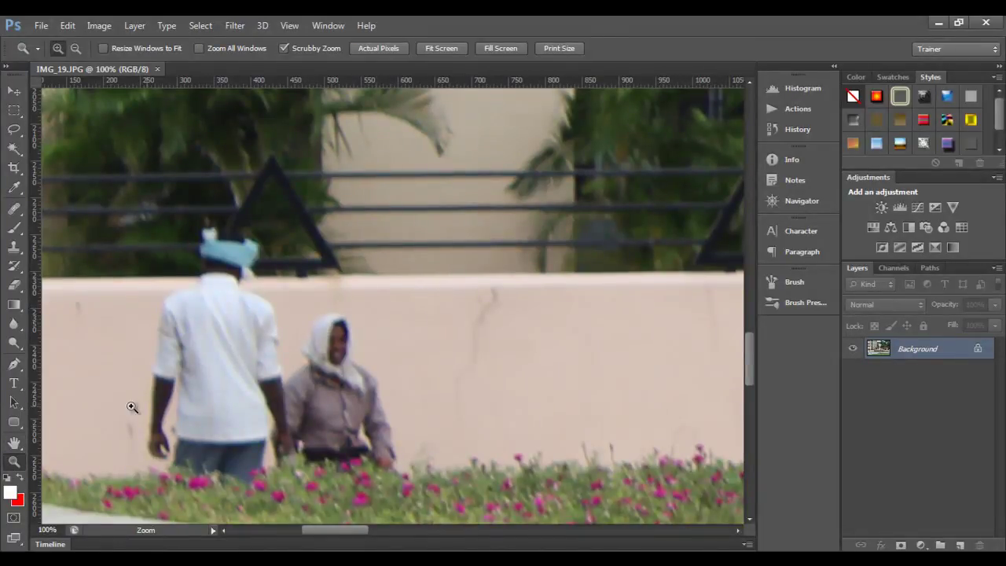
{"action": "left_click", "coordinate": [410, 244]}
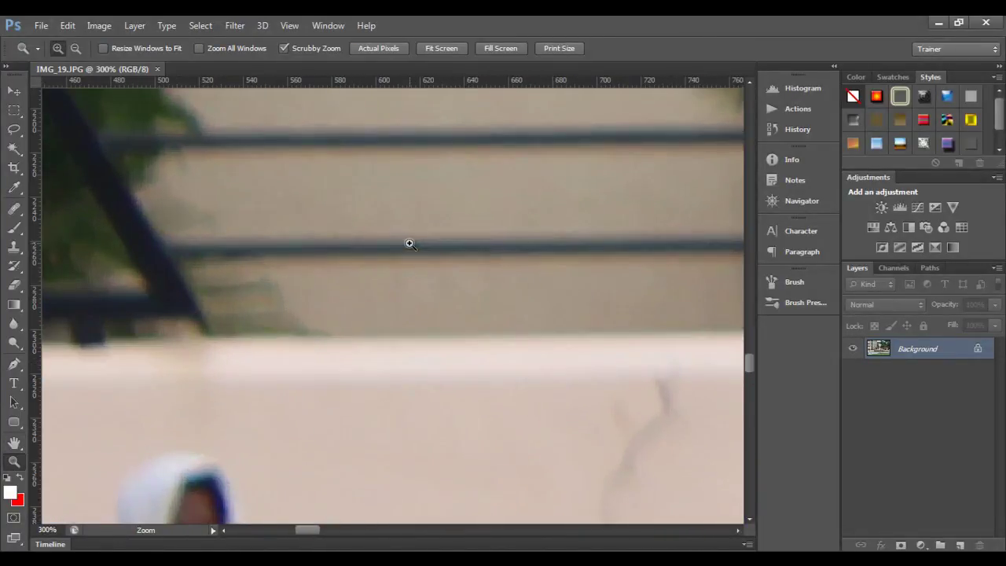
{"action": "left_click", "coordinate": [410, 244]}
{"action": "left_click", "coordinate": [19, 443]}
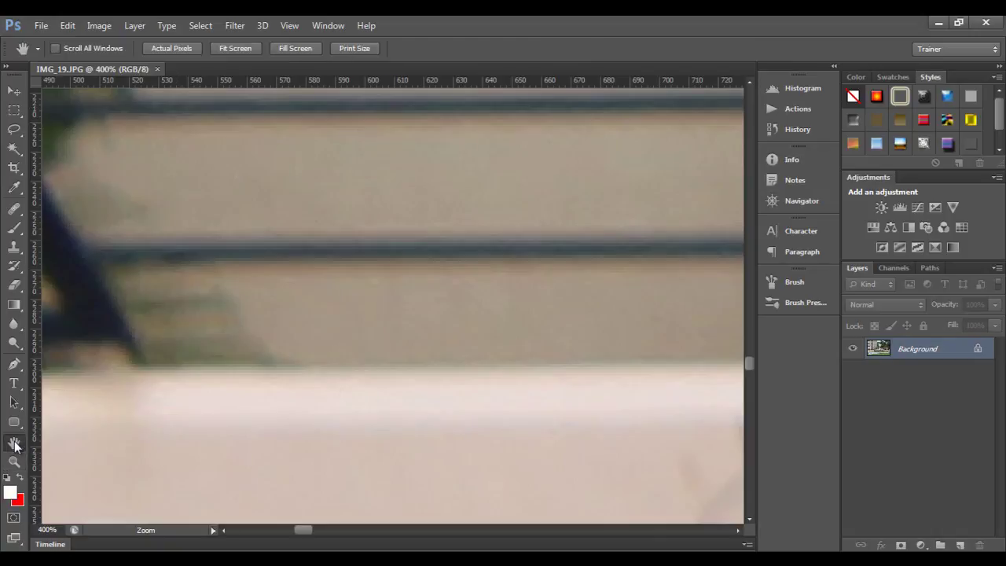
Step: Compare 100% and whole-image views using Actual Pixels, Fit Screen, Ctrl+1 and double-clicking Zoom
{"action": "left_click", "coordinate": [189, 48]}
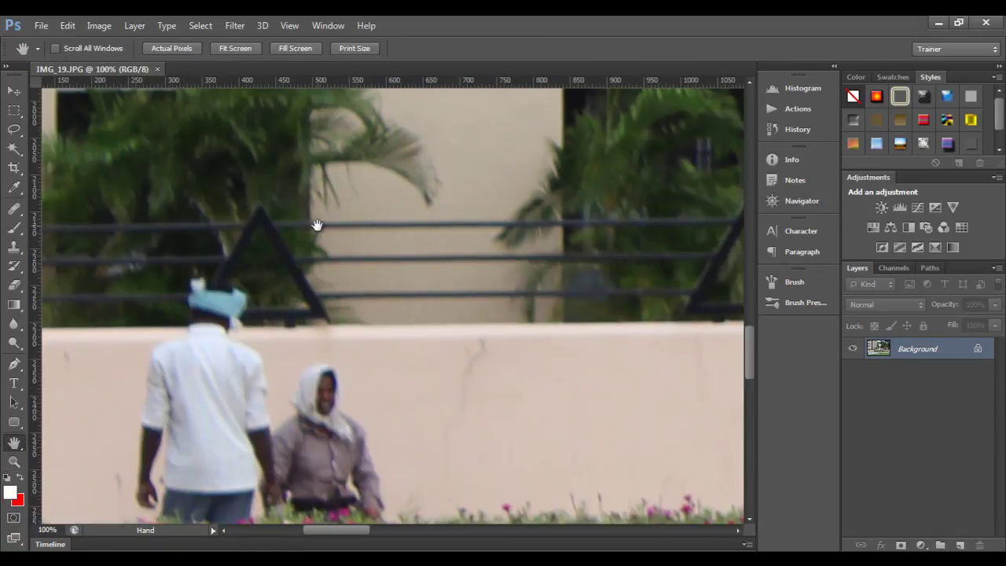
{"action": "left_click", "coordinate": [244, 48]}
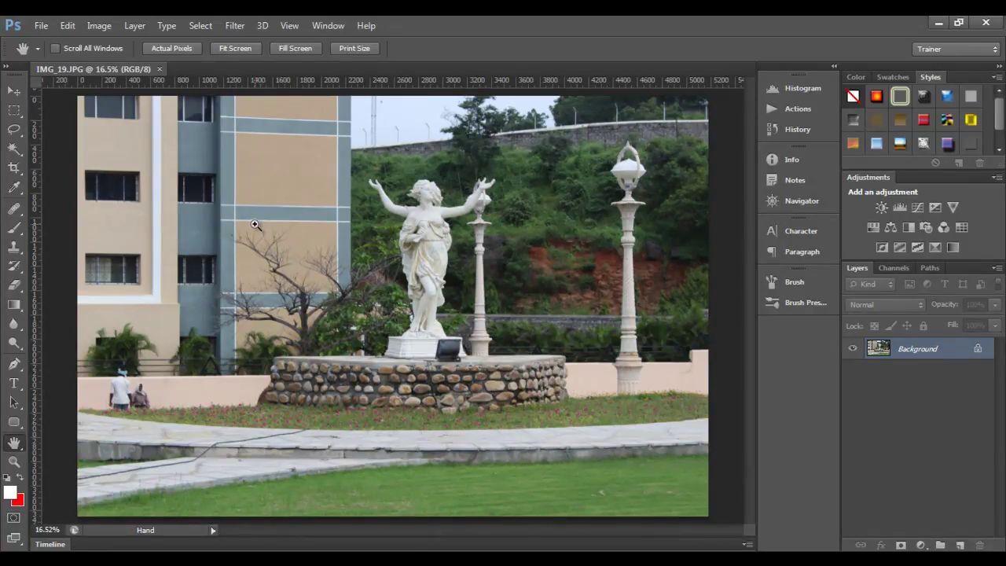
{"action": "key", "text": "ctrl+1"}
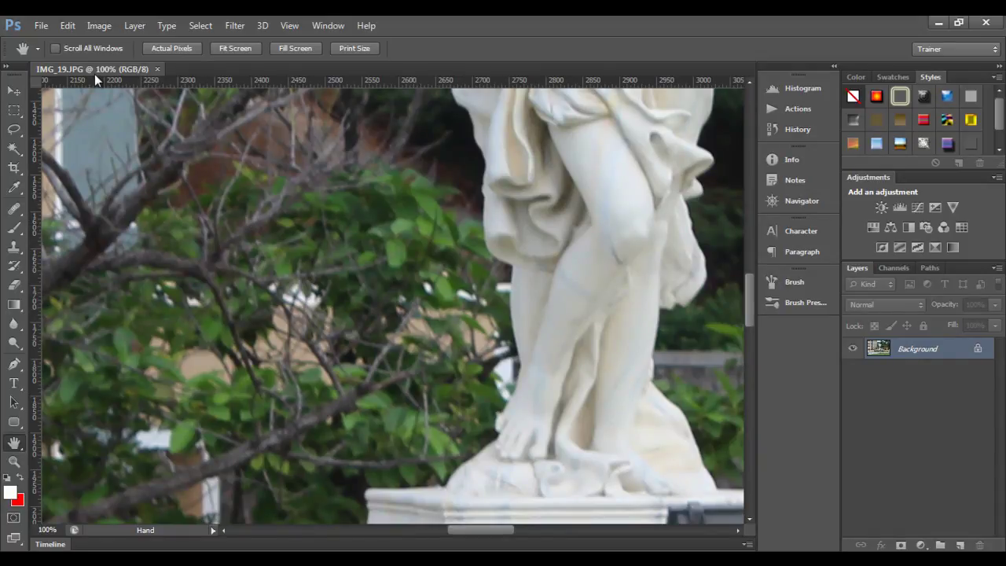
{"action": "left_click", "coordinate": [235, 48]}
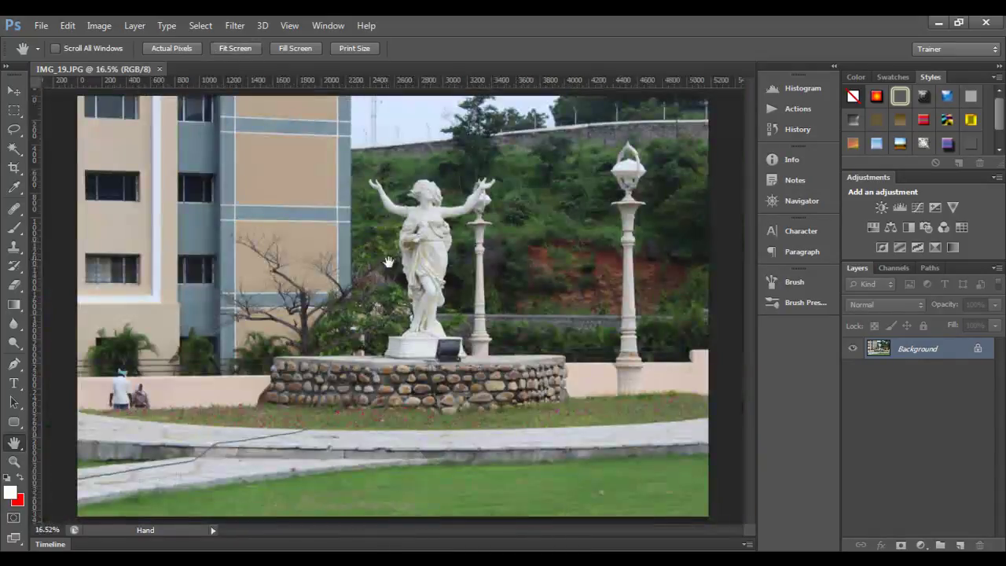
{"action": "double_click", "coordinate": [15, 463]}
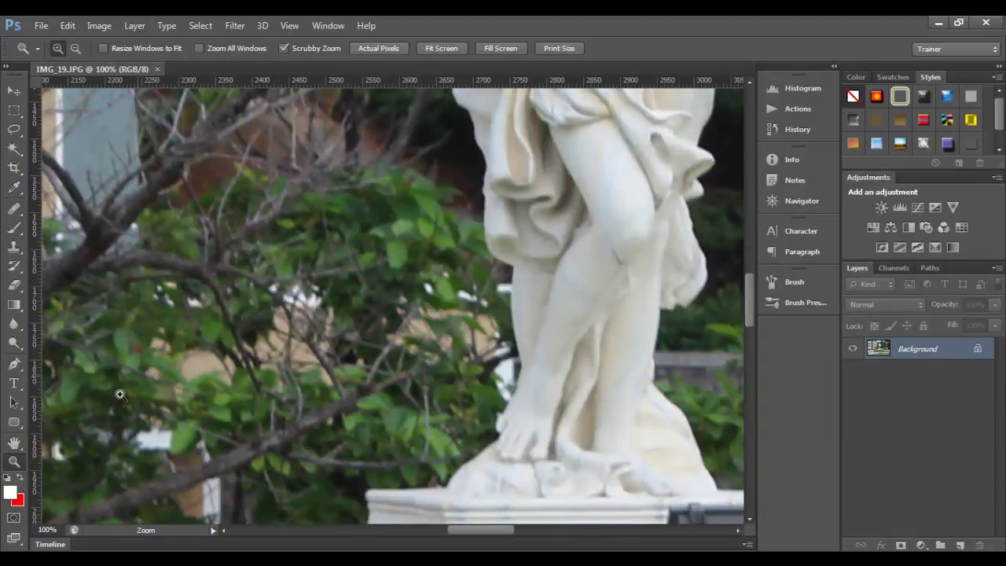
{"action": "left_click", "coordinate": [16, 445]}
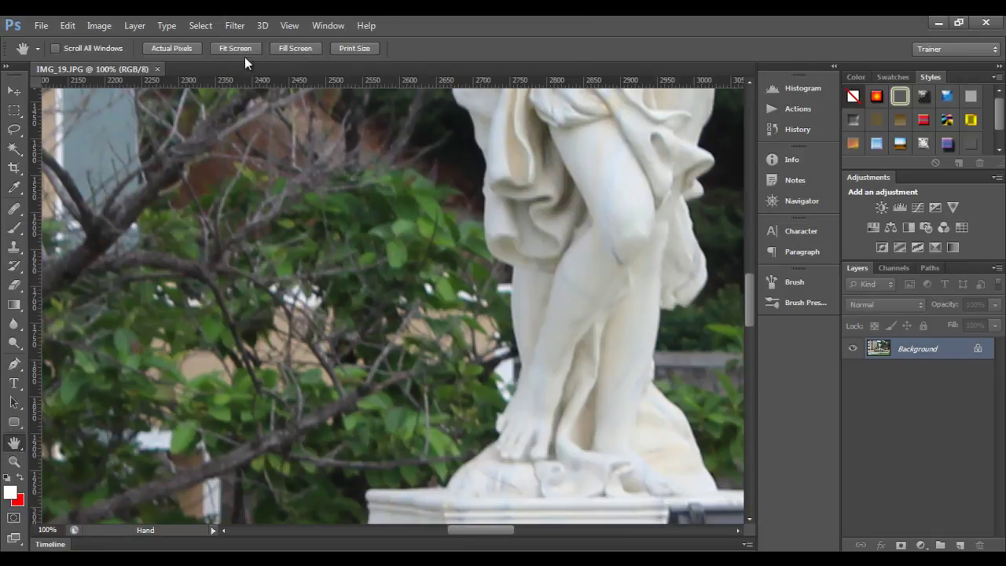
{"action": "left_click", "coordinate": [244, 49]}
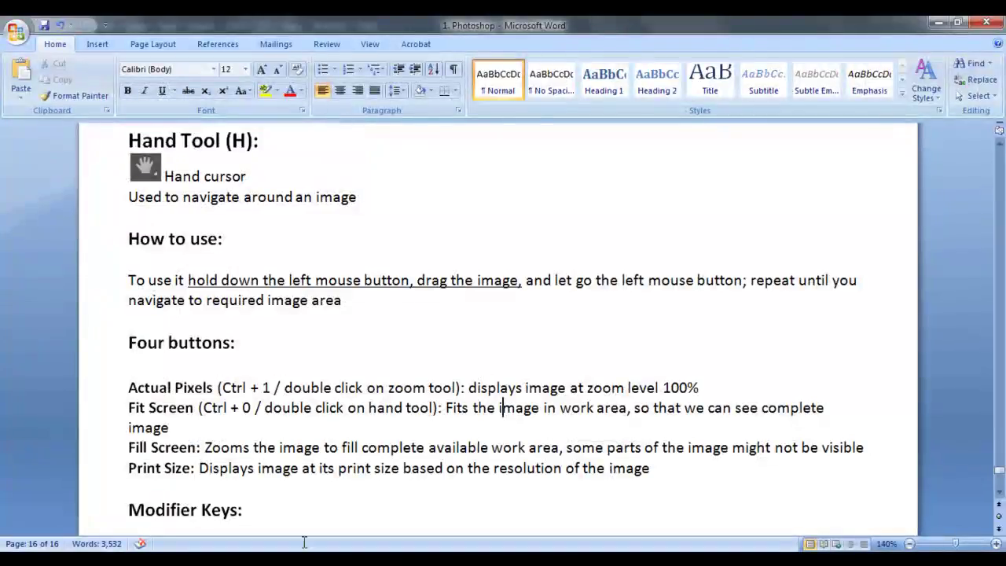
{"action": "left_click_drag", "start_coordinate": [445, 407], "coordinate": [827, 407]}
{"action": "left_click", "coordinate": [689, 447]}
{"action": "left_click", "coordinate": [154, 428]}
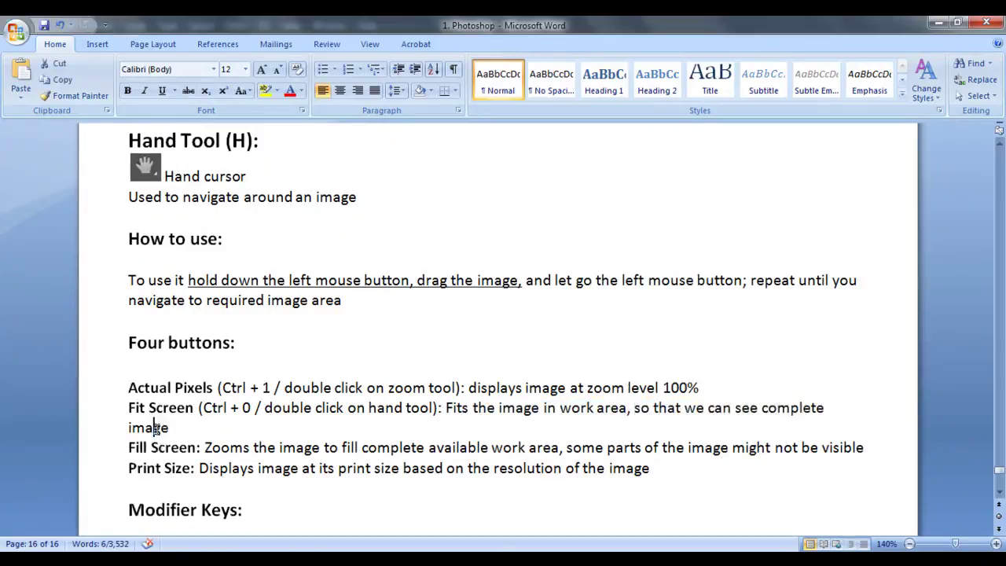
{"action": "left_click_drag", "start_coordinate": [201, 407], "coordinate": [436, 409]}
Step: Alternate the photo between Actual Pixels 100% and Fit Screen, finishing with Ctrl+0
{"action": "left_click", "coordinate": [289, 427]}
{"action": "left_click", "coordinate": [467, 430]}
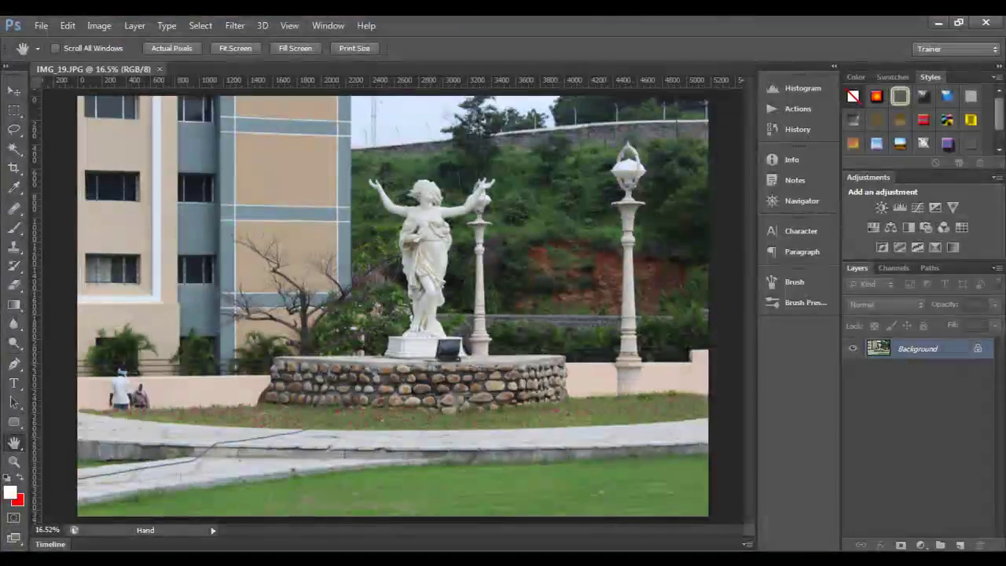
{"action": "left_click", "coordinate": [171, 48]}
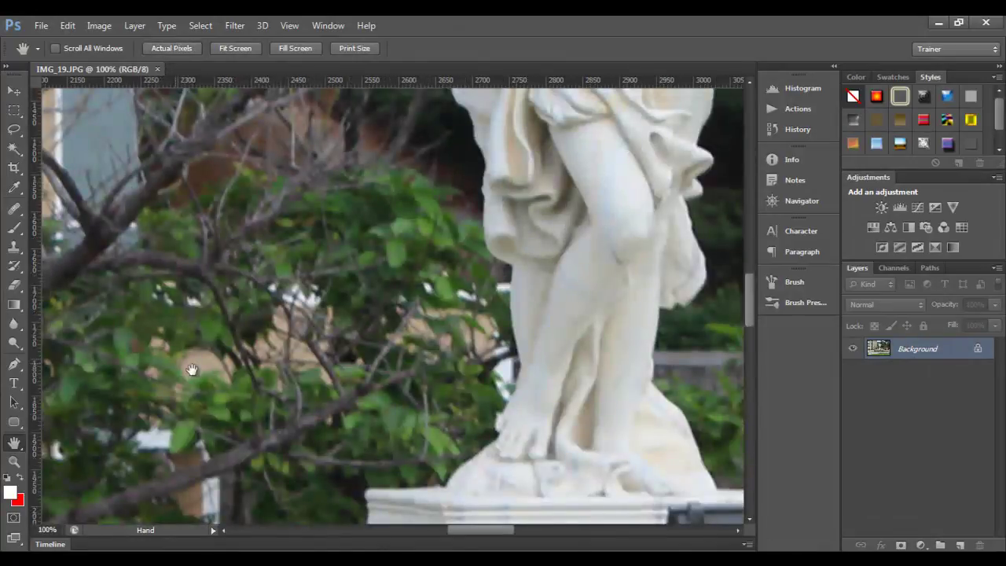
{"action": "left_click", "coordinate": [244, 46]}
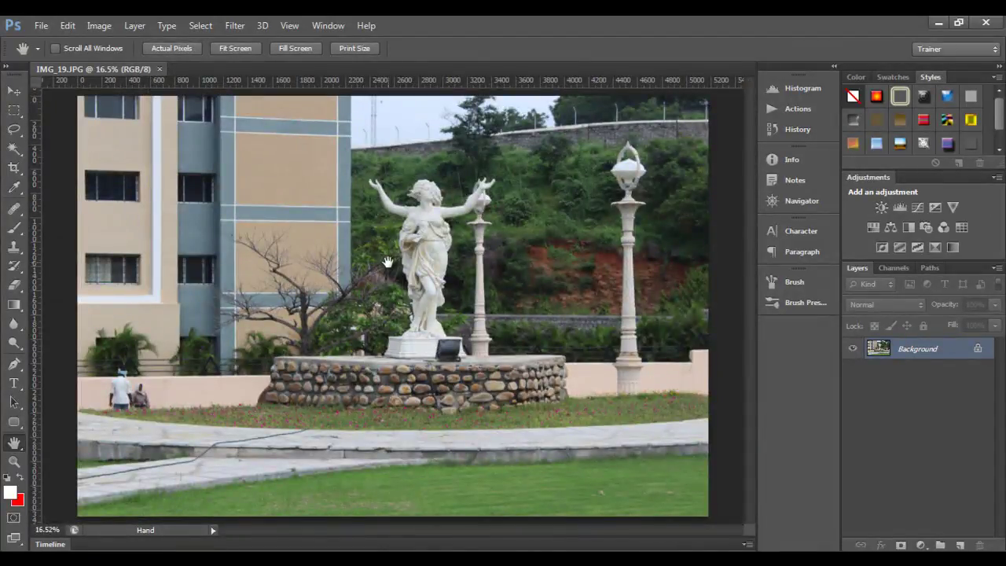
{"action": "left_click", "coordinate": [174, 48]}
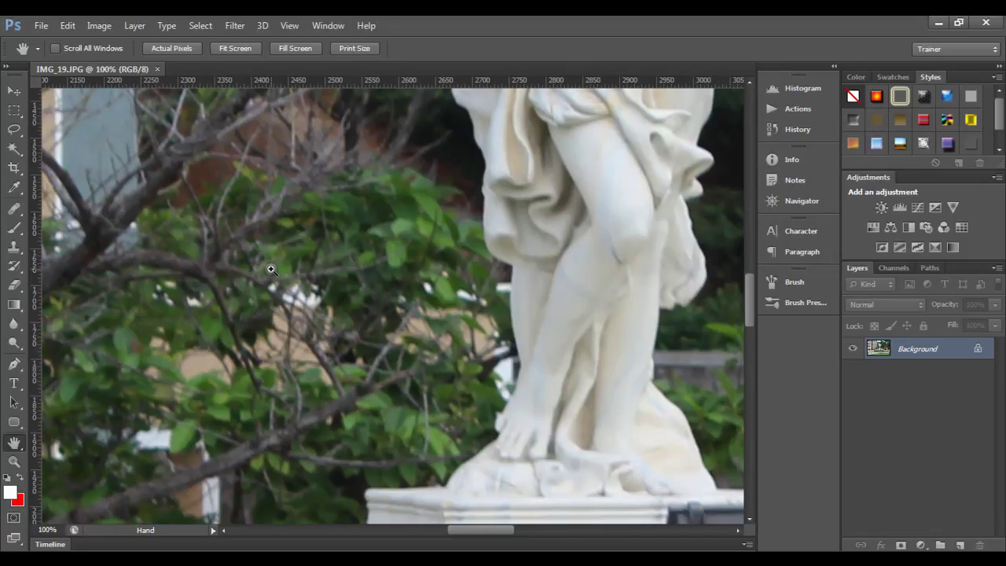
{"action": "key", "text": "ctrl+0"}
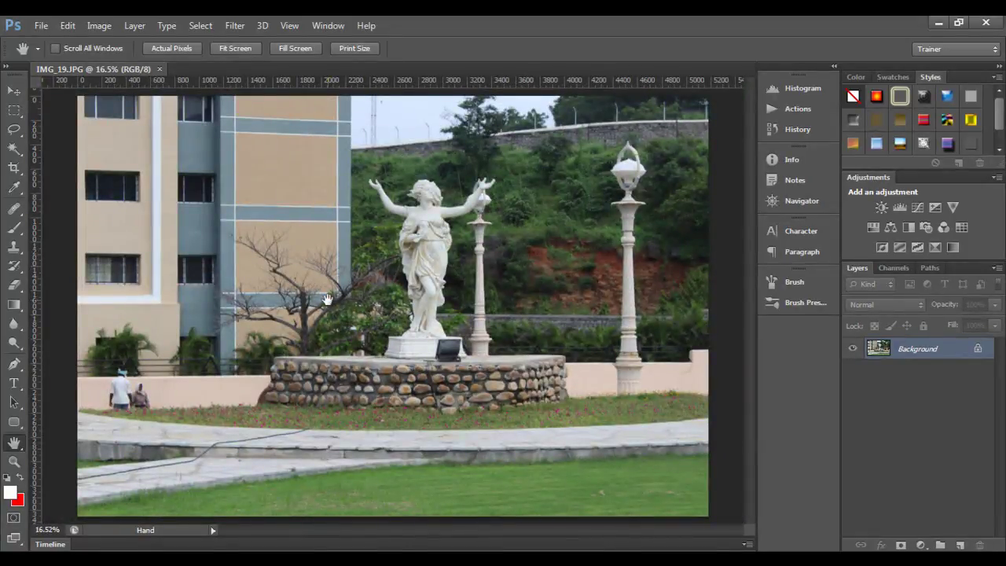
Step: Switch between 100% and fitted views by double-clicking the Hand and Zoom tools
{"action": "left_click", "coordinate": [158, 48]}
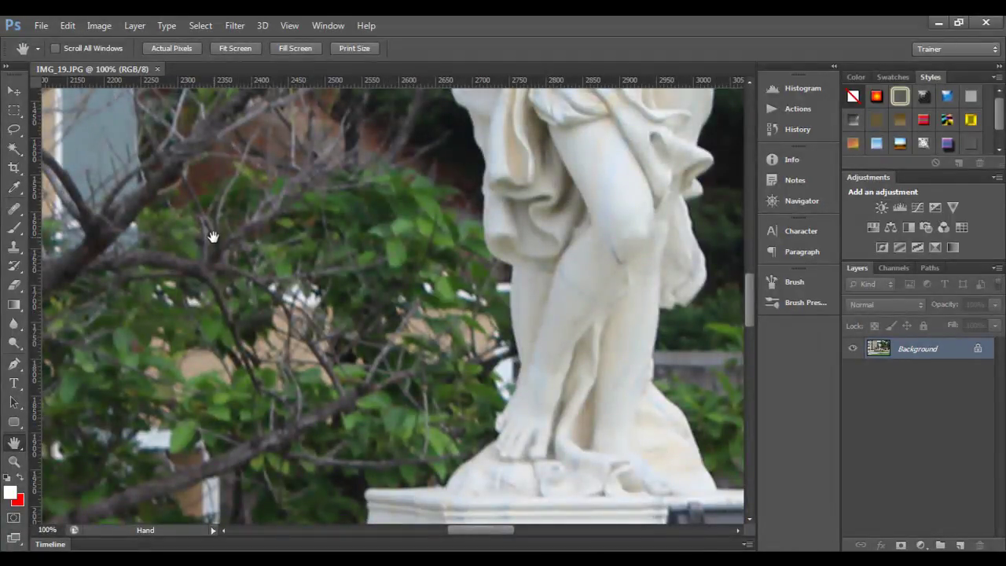
{"action": "double_click", "coordinate": [15, 445]}
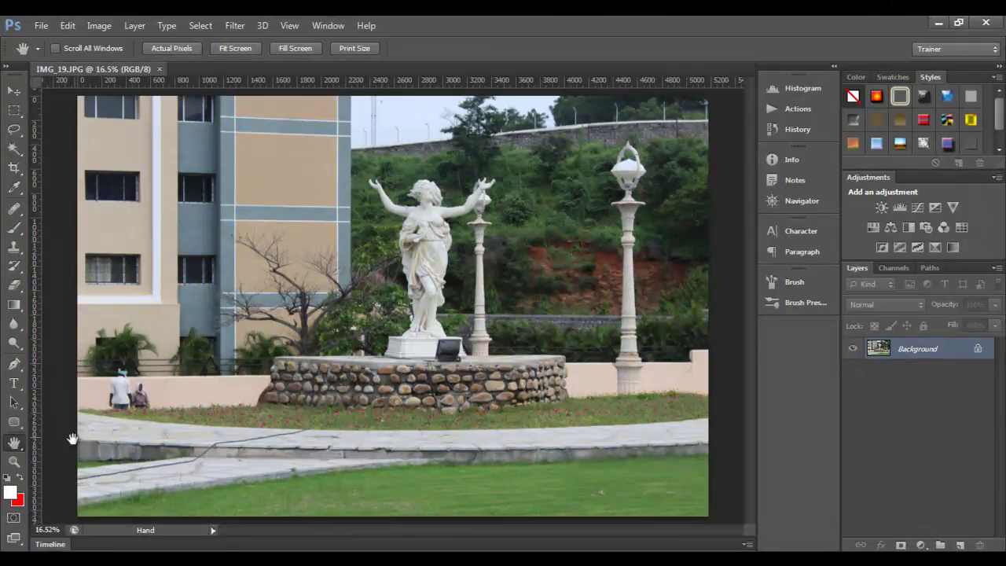
{"action": "double_click", "coordinate": [12, 465]}
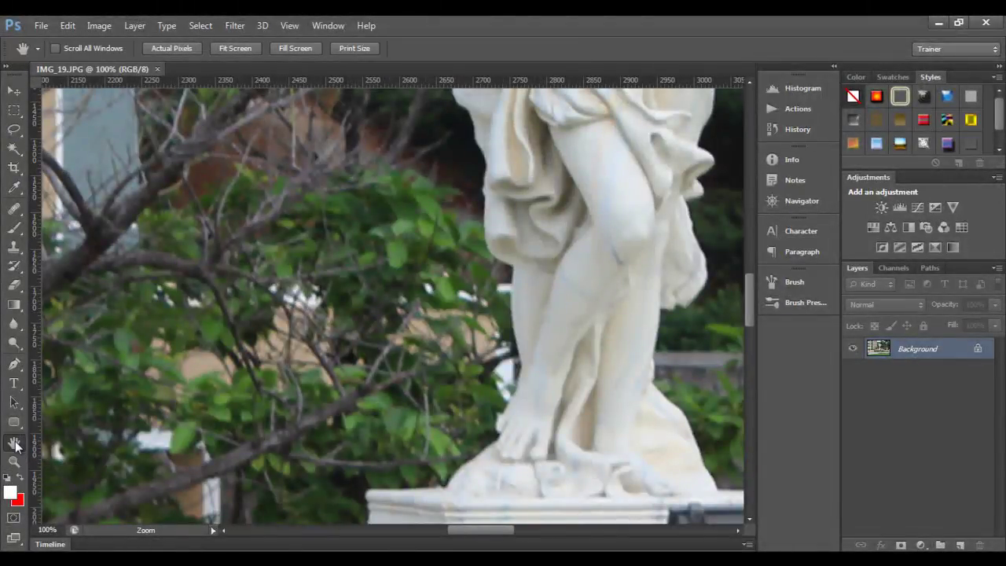
{"action": "double_click", "coordinate": [15, 444]}
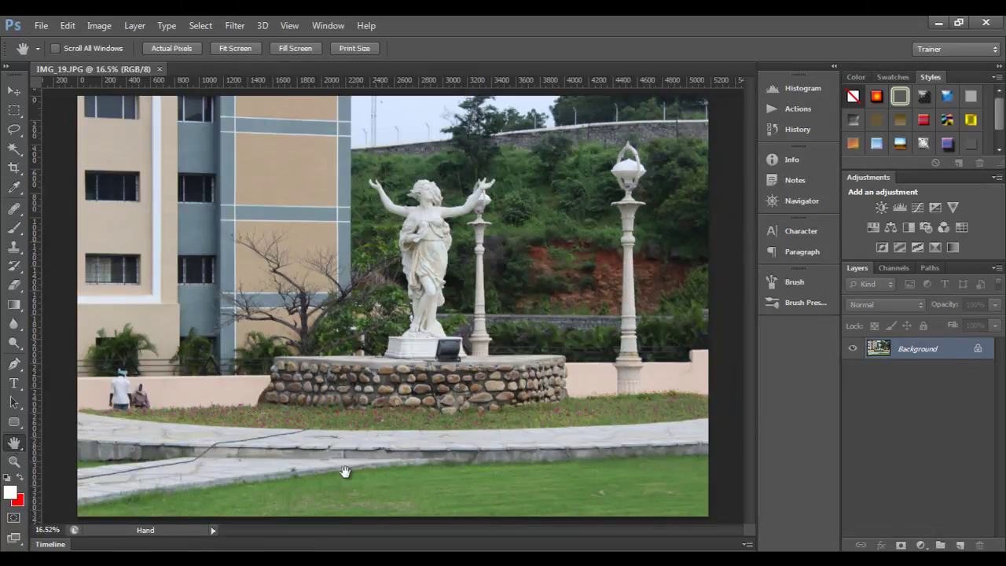
Step: Select the Fill Screen description in the Word notes
{"action": "key", "text": "alt+Tab"}
{"action": "left_click_drag", "start_coordinate": [122, 447], "coordinate": [555, 447]}
{"action": "left_click", "coordinate": [206, 447]}
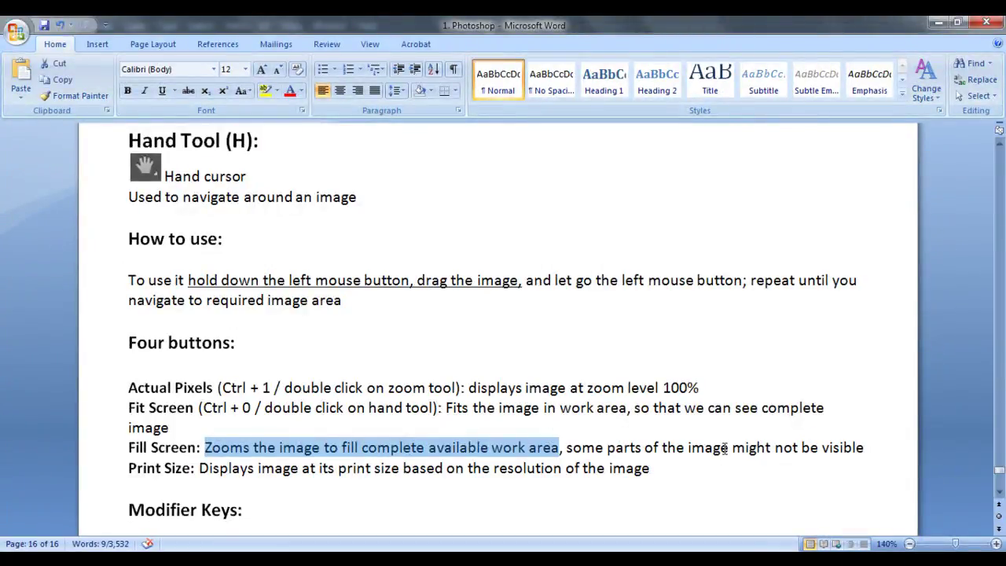
Step: Return to IMG_19.JPG in Photoshop, shown whole at 16.52%, with Alt+Tab
{"action": "key", "text": "alt+Tab"}
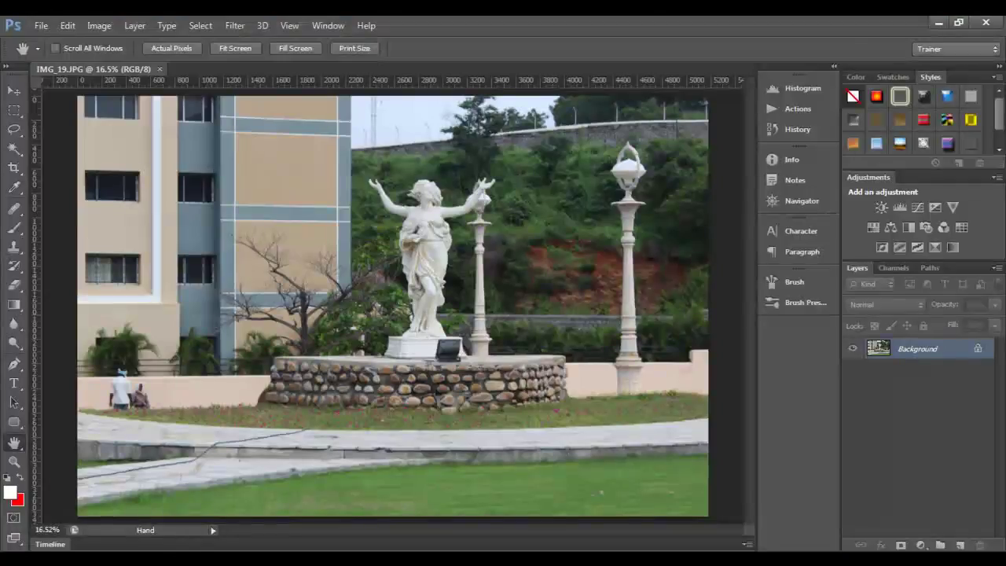
Step: Fill the screen with the statue photo at 18% and pan around it with the Hand tool
{"action": "left_click", "coordinate": [295, 49]}
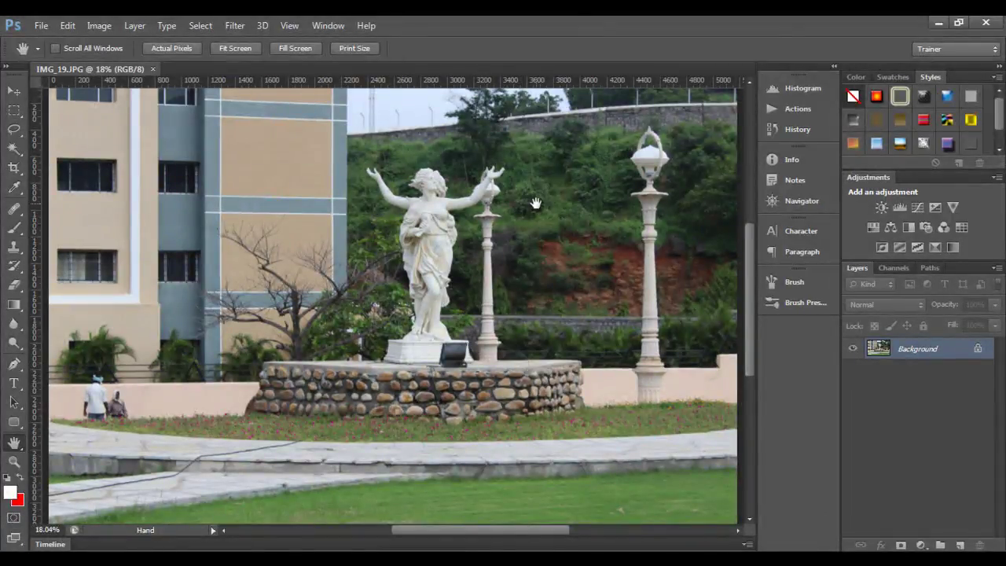
{"action": "left_click_drag", "start_coordinate": [535, 203], "coordinate": [536, 249]}
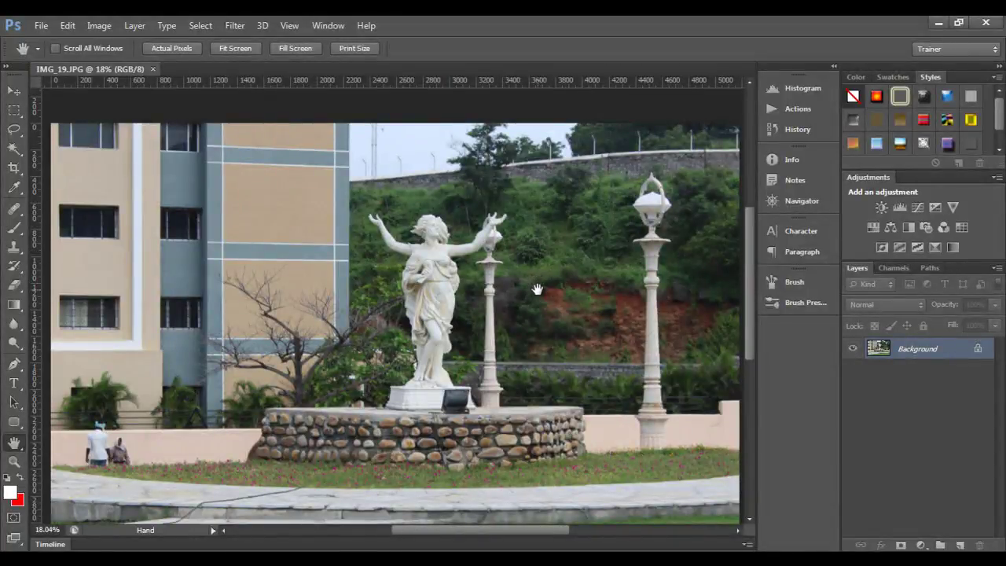
{"action": "left_click_drag", "start_coordinate": [537, 289], "coordinate": [533, 194]}
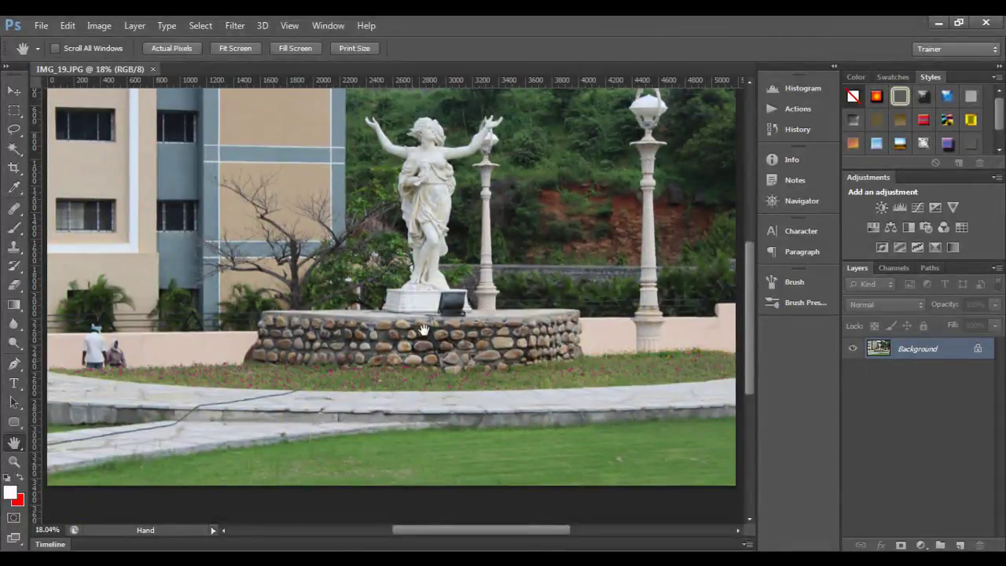
{"action": "left_click_drag", "start_coordinate": [402, 266], "coordinate": [370, 360]}
{"action": "left_click_drag", "start_coordinate": [528, 349], "coordinate": [542, 363]}
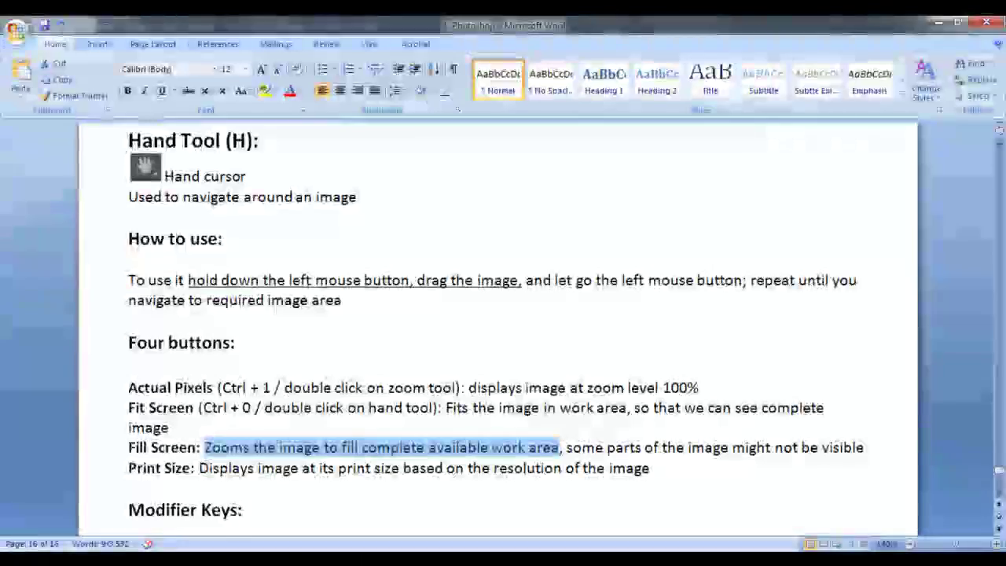
{"action": "left_click", "coordinate": [136, 468]}
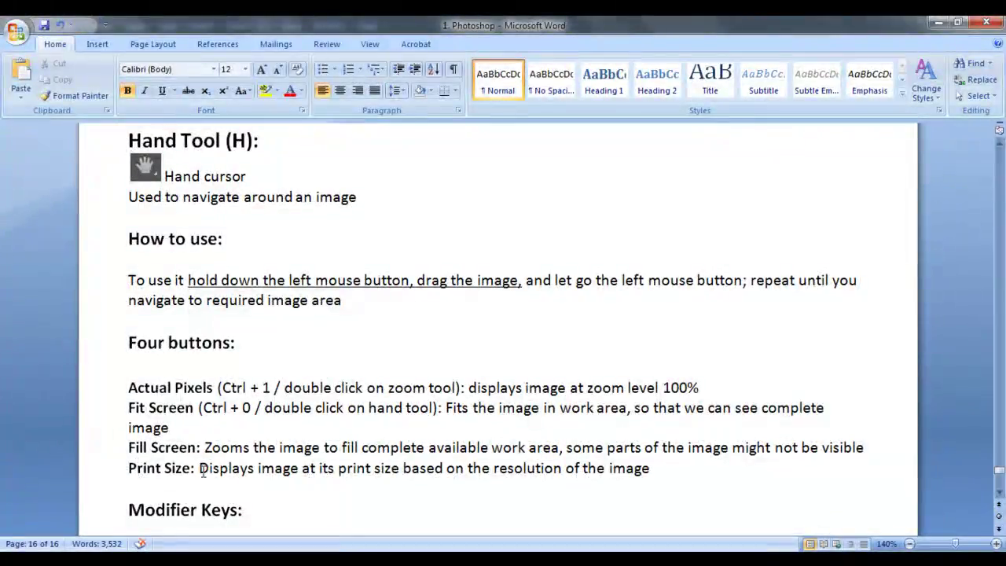
Step: Highlight the note 'Displays image at its print size' and go back to Photoshop
{"action": "left_click_drag", "start_coordinate": [199, 468], "coordinate": [388, 469]}
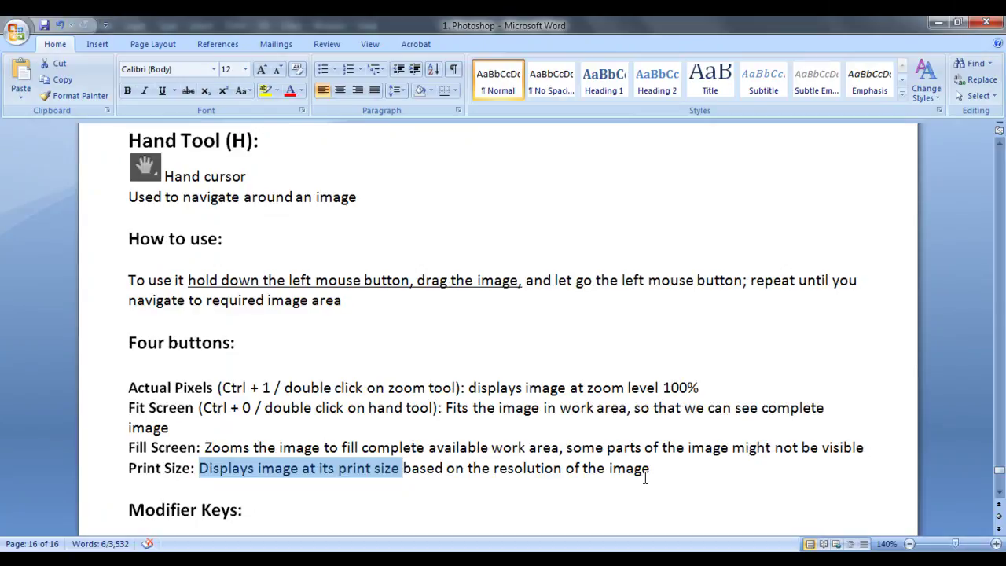
{"action": "key", "text": "alt+Tab"}
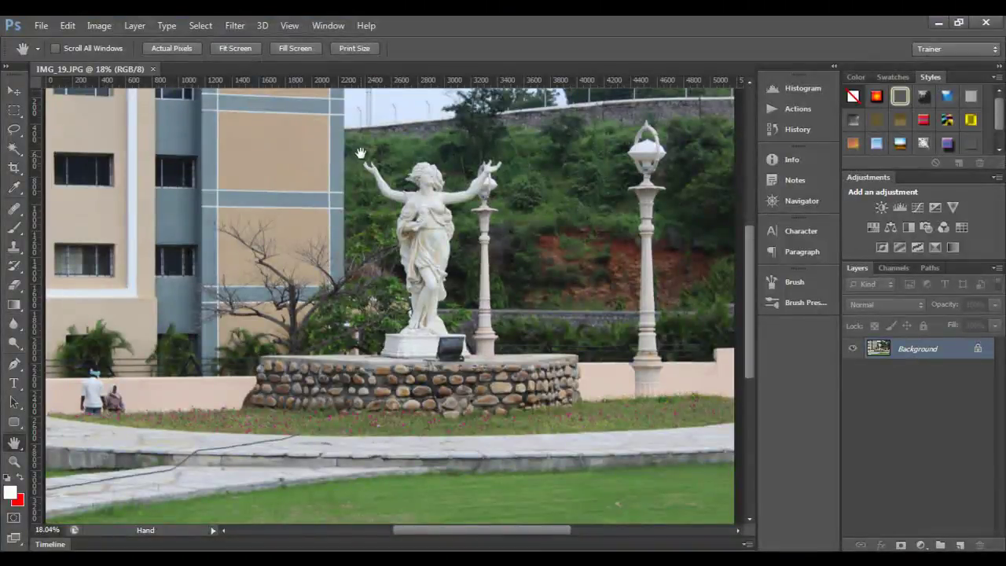
Step: Show the photo at print size and pan across the statue's torso, raised arm and tiled wall
{"action": "left_click", "coordinate": [354, 50]}
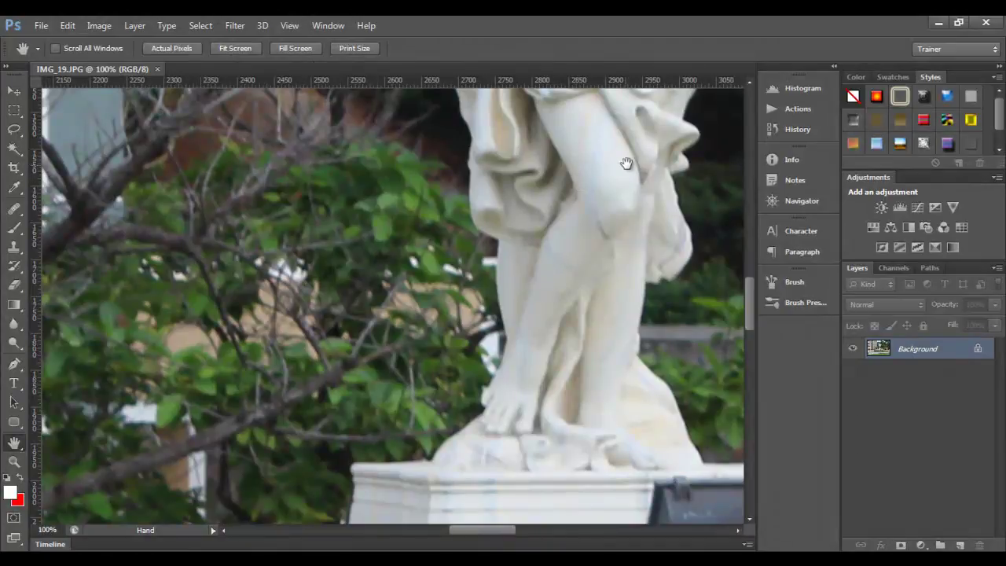
{"action": "left_click_drag", "start_coordinate": [665, 132], "coordinate": [404, 359]}
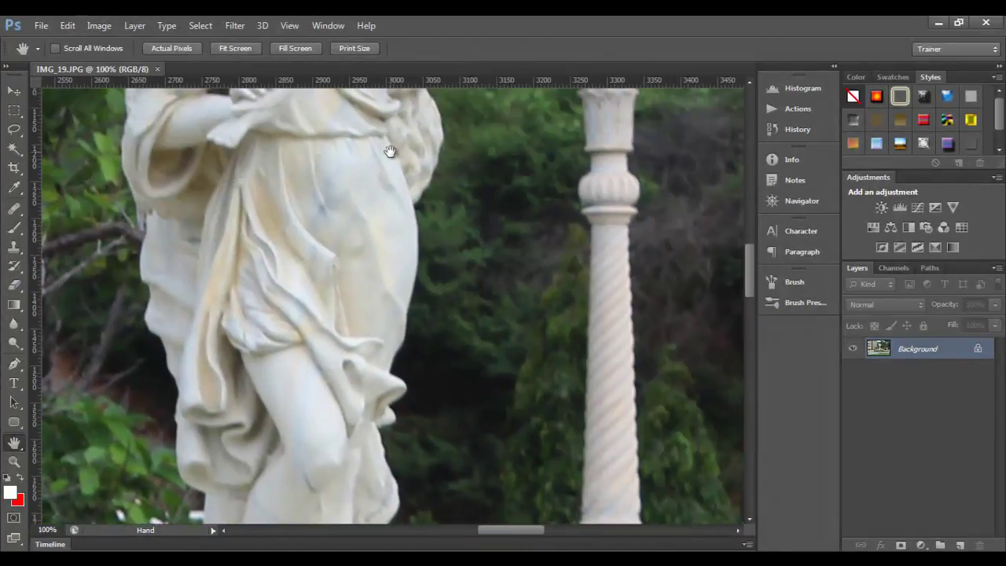
{"action": "left_click_drag", "start_coordinate": [388, 152], "coordinate": [523, 336]}
{"action": "left_click_drag", "start_coordinate": [312, 140], "coordinate": [332, 265]}
{"action": "left_click_drag", "start_coordinate": [231, 231], "coordinate": [388, 344]}
{"action": "left_click_drag", "start_coordinate": [287, 231], "coordinate": [459, 262]}
{"action": "key", "text": "alt+Tab"}
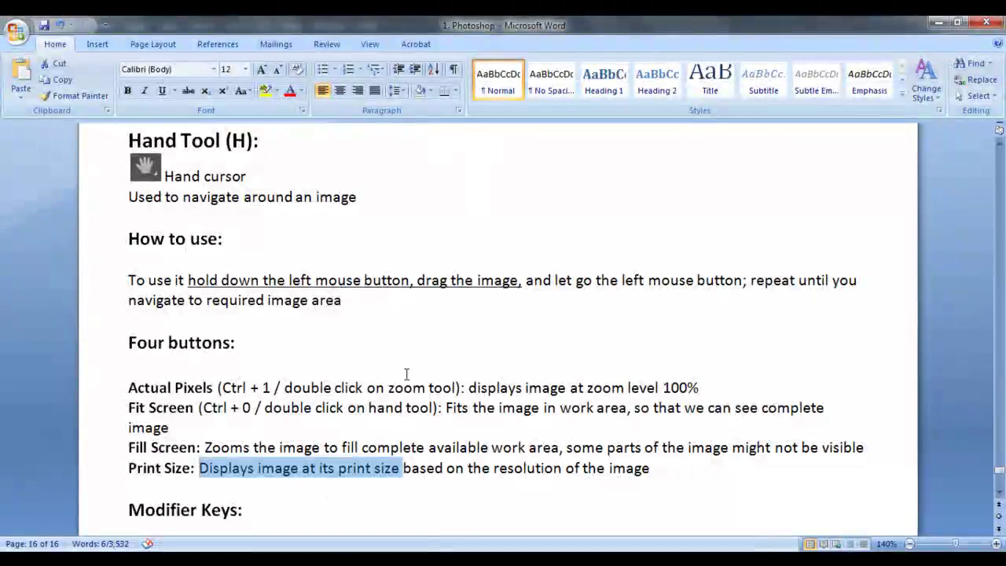
Step: Scroll down to the Modifier Keys list and highlight the Shift key description
{"action": "scroll", "coordinate": [430, 363], "scroll_direction": "down", "scroll_amount": 2}
{"action": "scroll", "coordinate": [430, 363], "scroll_direction": "down", "scroll_amount": 2}
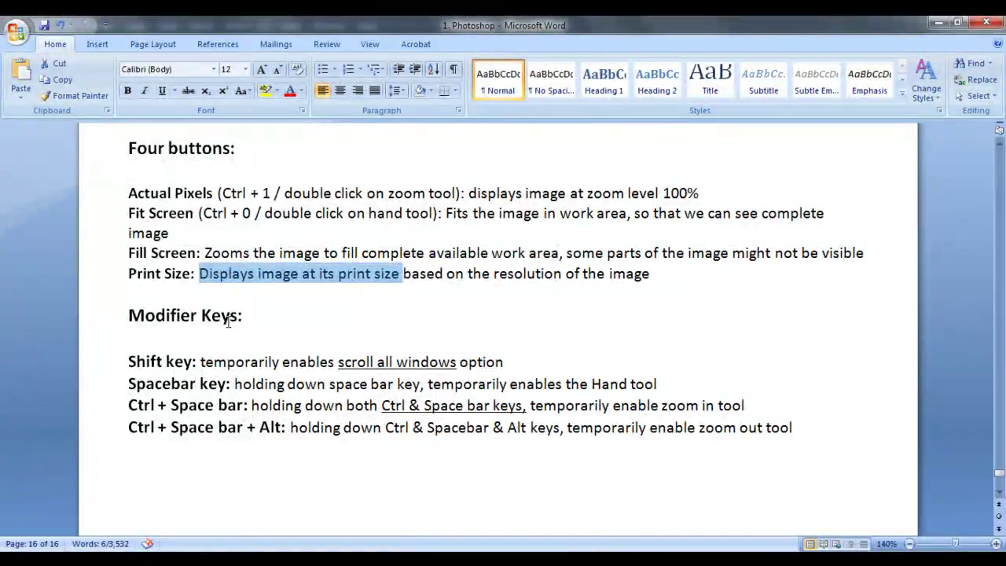
{"action": "left_click_drag", "start_coordinate": [201, 361], "coordinate": [537, 366]}
{"action": "left_click", "coordinate": [537, 365]}
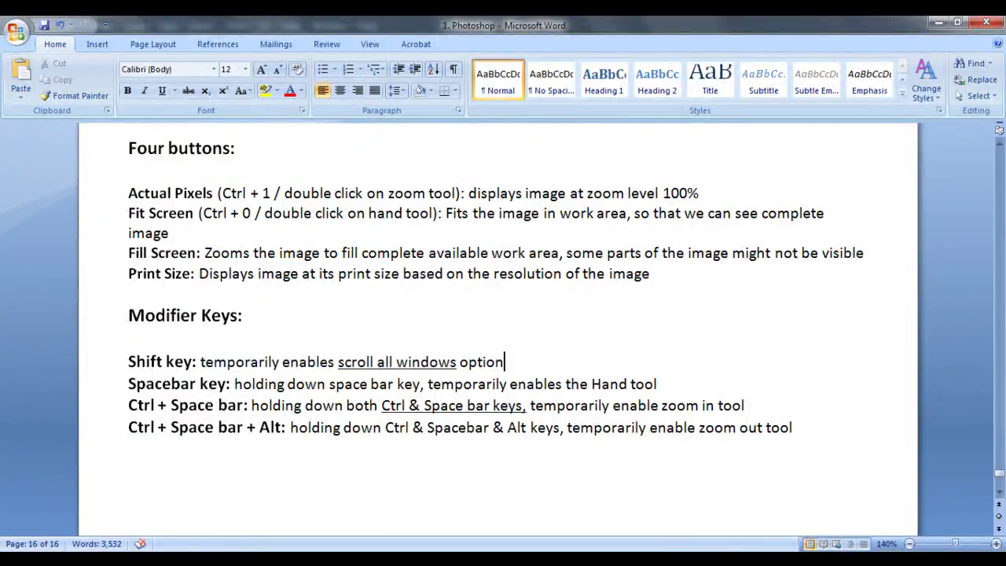
{"action": "key", "text": "alt+Tab"}
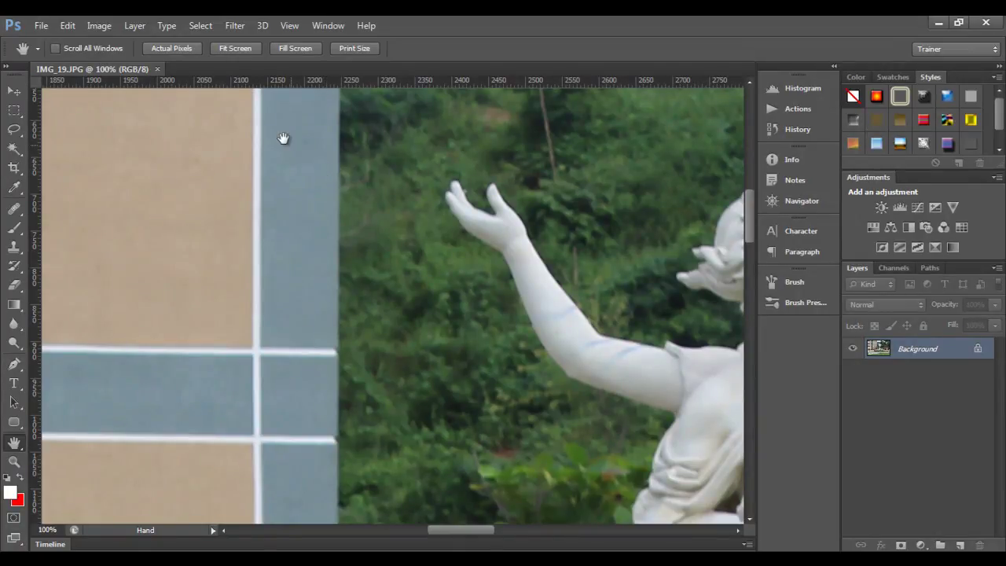
Step: Duplicate the image as IMG_19 copy and float the copy in its own window
{"action": "left_click", "coordinate": [100, 26]}
{"action": "left_click", "coordinate": [137, 222]}
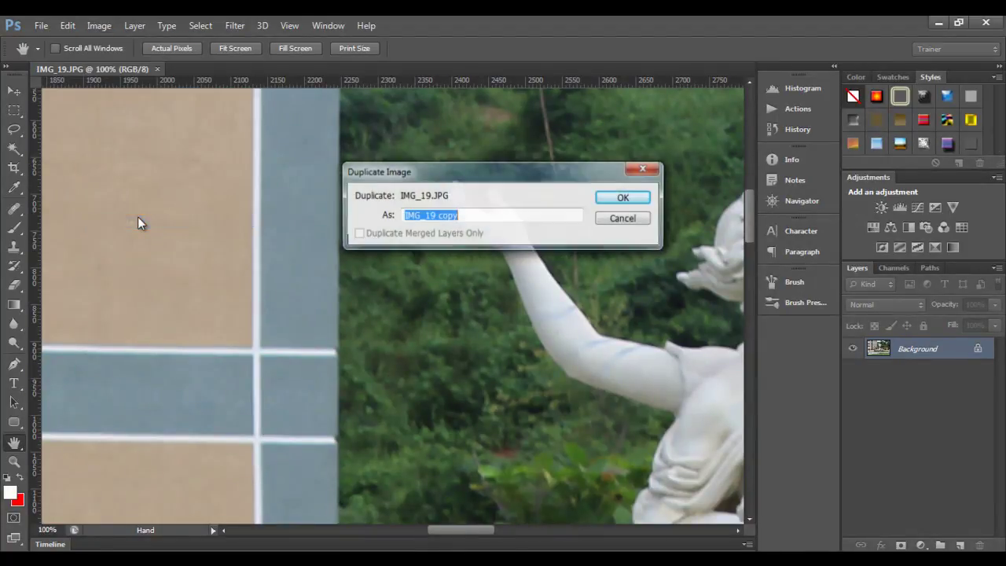
{"action": "left_click", "coordinate": [622, 197]}
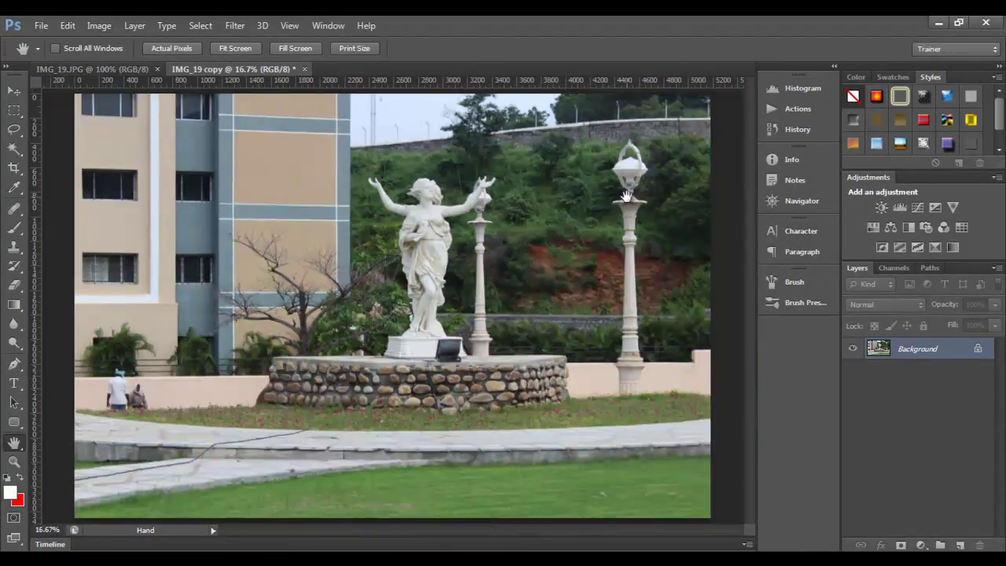
{"action": "left_click_drag", "start_coordinate": [265, 73], "coordinate": [469, 41]}
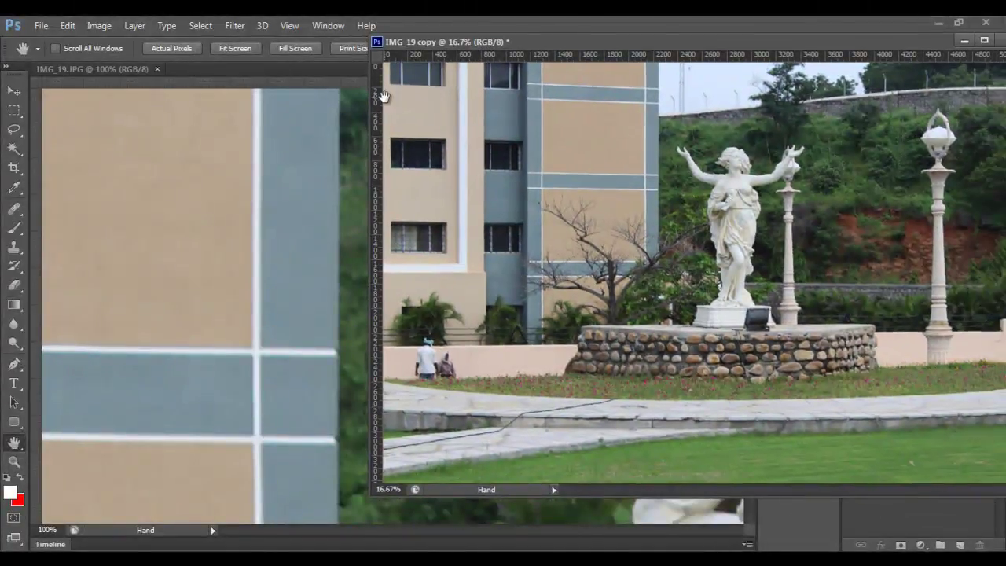
{"action": "left_click", "coordinate": [99, 67]}
Step: Float IMG_19.JPG in its own window and pan it to the statue's head and lamp post
{"action": "left_click_drag", "start_coordinate": [118, 69], "coordinate": [161, 93]}
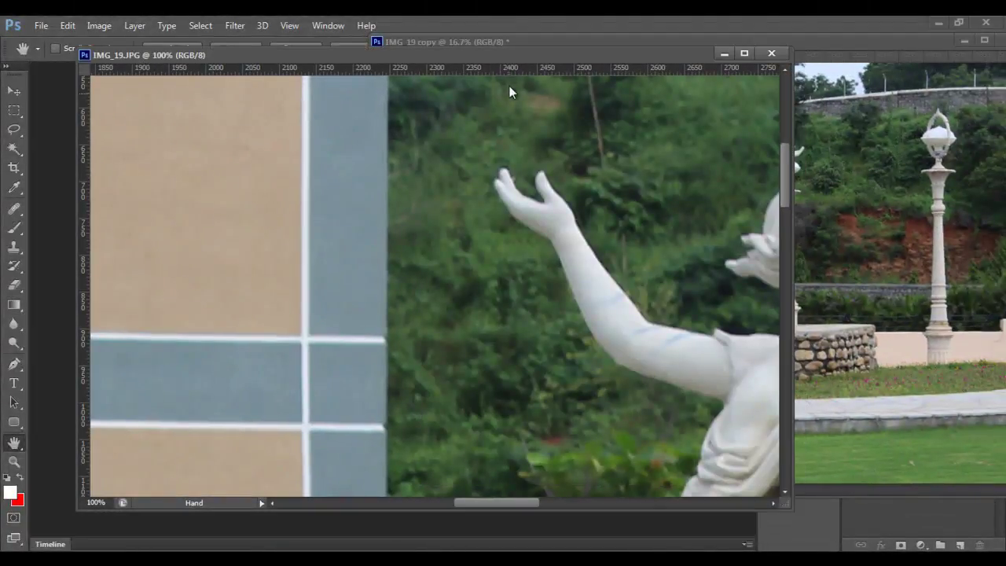
{"action": "left_click_drag", "start_coordinate": [508, 52], "coordinate": [485, 88]}
{"action": "left_click", "coordinate": [509, 43]}
{"action": "left_click", "coordinate": [286, 89]}
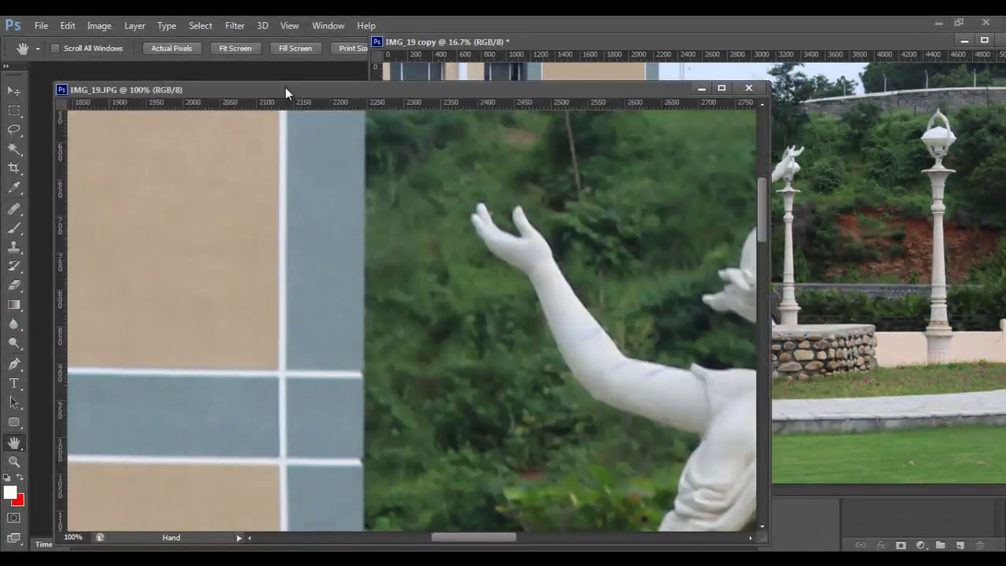
{"action": "left_click", "coordinate": [489, 39]}
{"action": "left_click", "coordinate": [359, 197]}
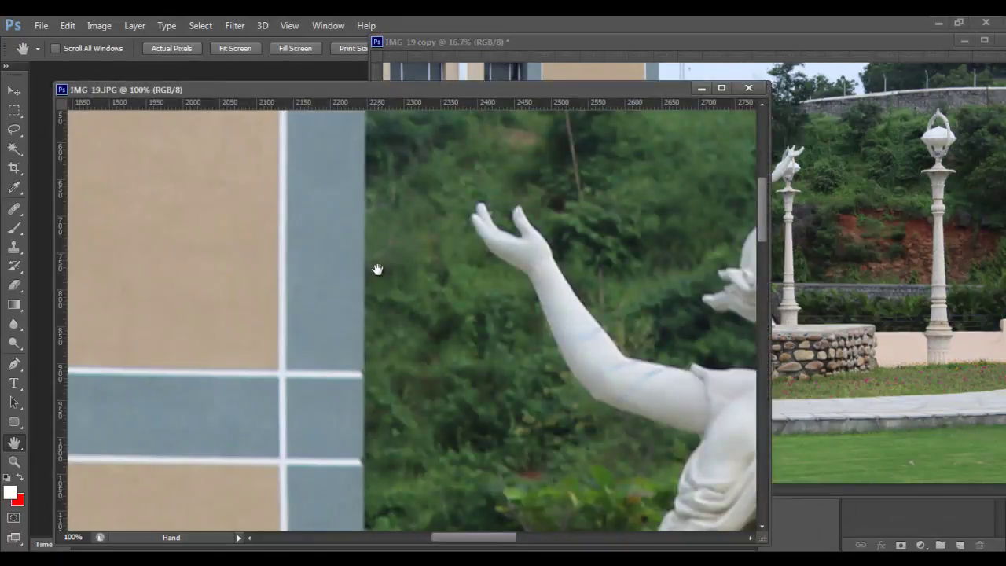
{"action": "left_click_drag", "start_coordinate": [526, 274], "coordinate": [289, 297]}
{"action": "left_click_drag", "start_coordinate": [561, 299], "coordinate": [341, 303]}
{"action": "left_click_drag", "start_coordinate": [649, 207], "coordinate": [474, 222]}
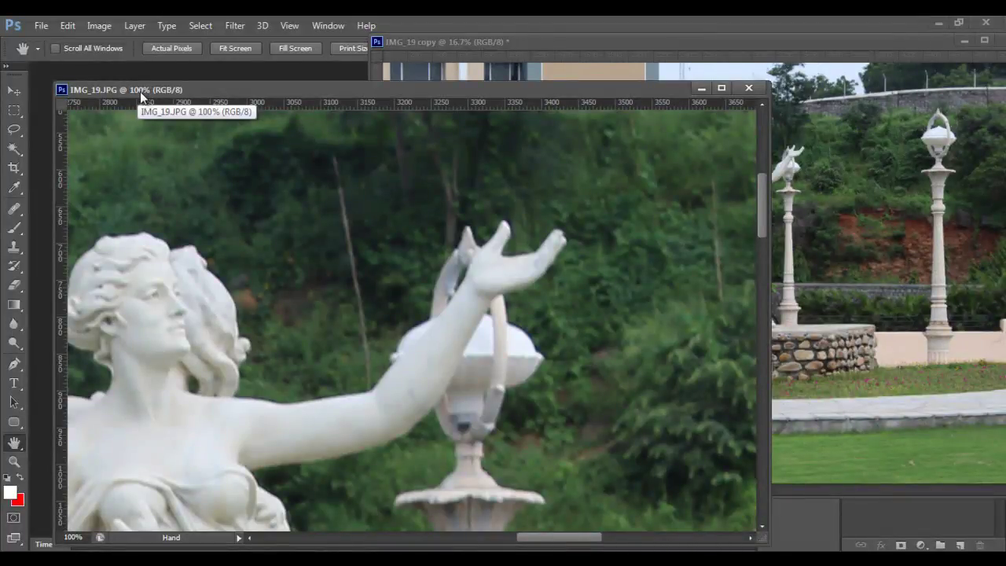
Step: Fit each image on screen, then set both IMG_19.JPG and IMG_19 copy to 100%
{"action": "left_click", "coordinate": [238, 49]}
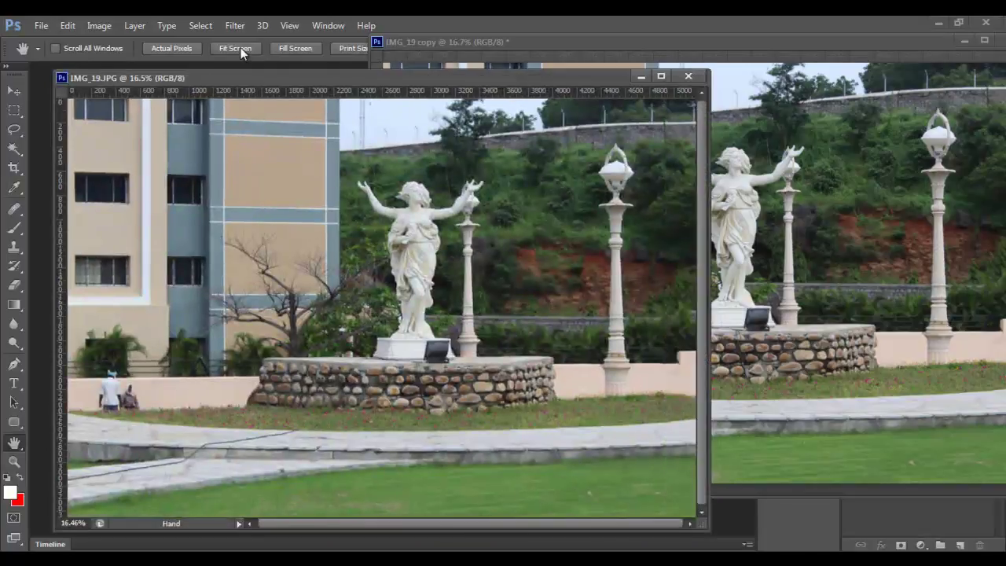
{"action": "left_click", "coordinate": [171, 48]}
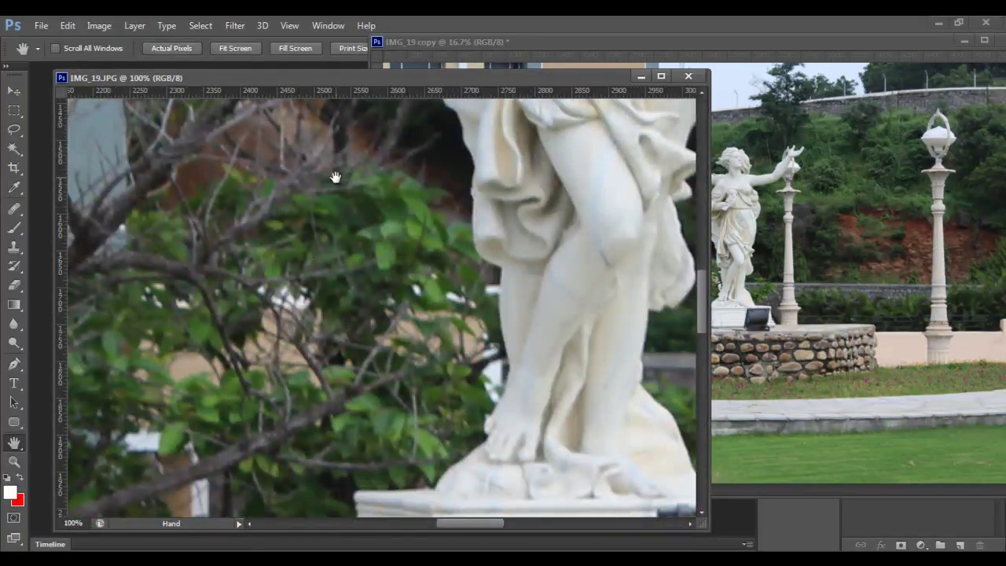
{"action": "left_click", "coordinate": [827, 41]}
{"action": "left_click", "coordinate": [252, 50]}
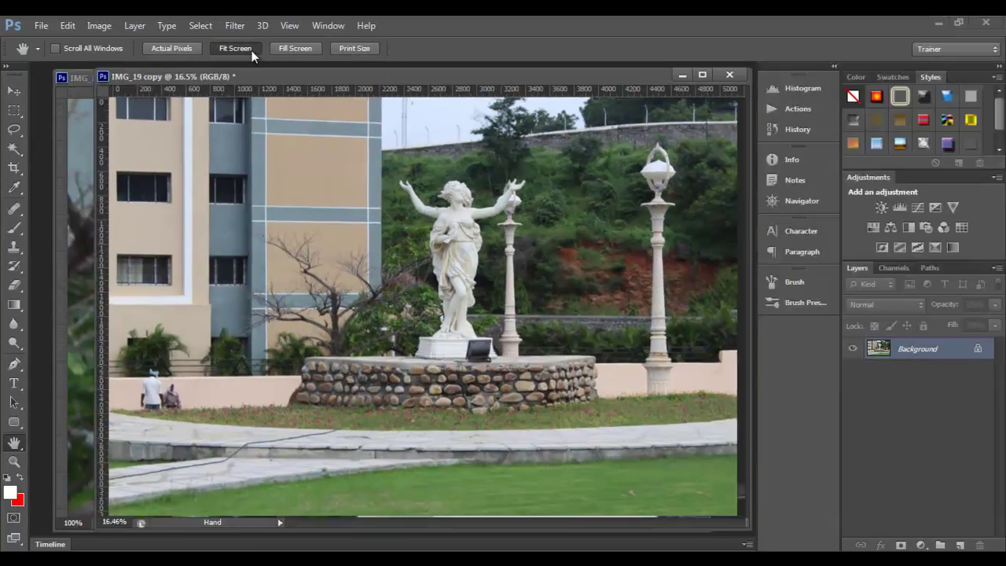
{"action": "left_click", "coordinate": [177, 48]}
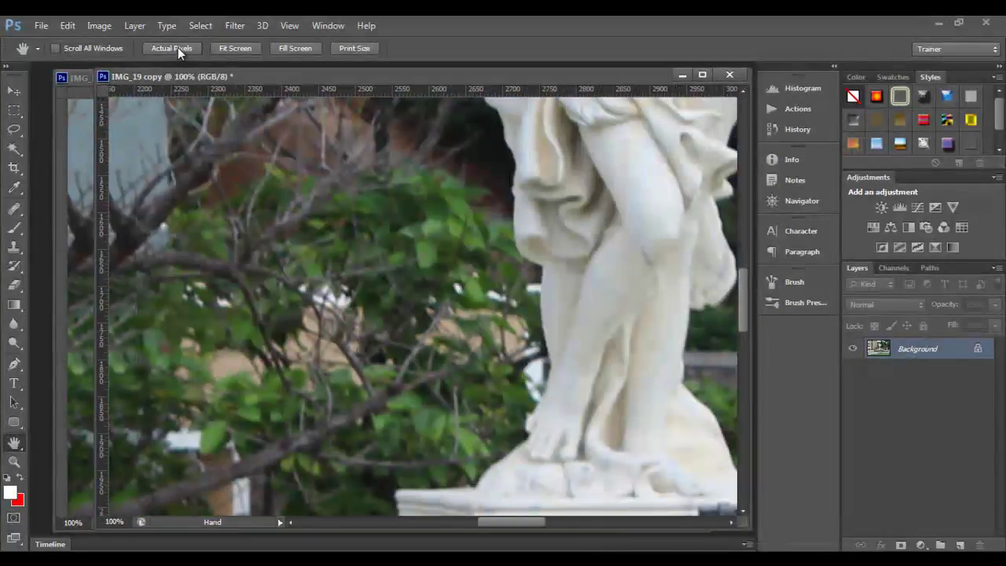
Step: Move the IMG_19 copy window to the upper right beside IMG_19.JPG
{"action": "left_click_drag", "start_coordinate": [437, 79], "coordinate": [701, 55]}
{"action": "left_click", "coordinate": [333, 84]}
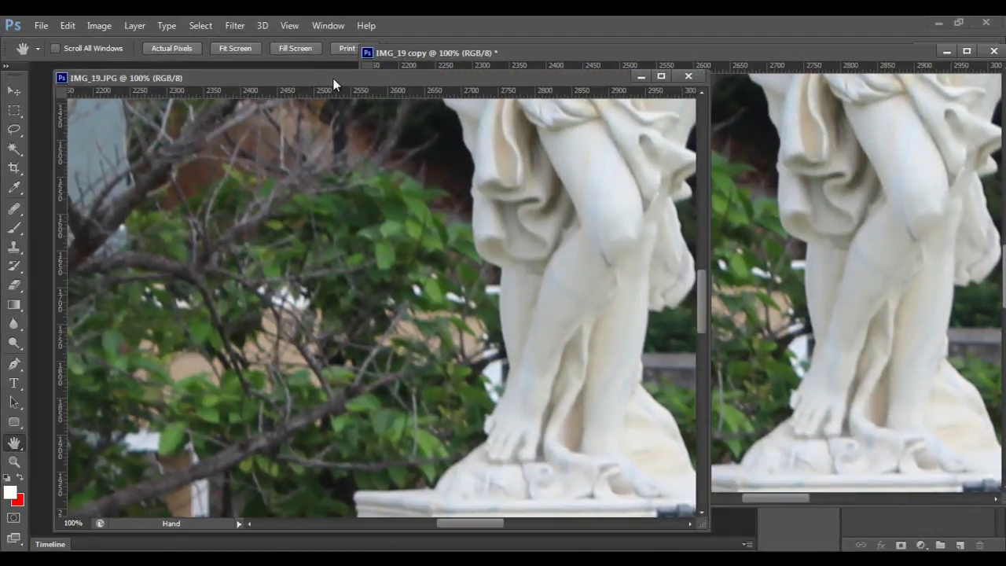
{"action": "left_click", "coordinate": [759, 49]}
{"action": "left_click_drag", "start_coordinate": [759, 50], "coordinate": [755, 34]}
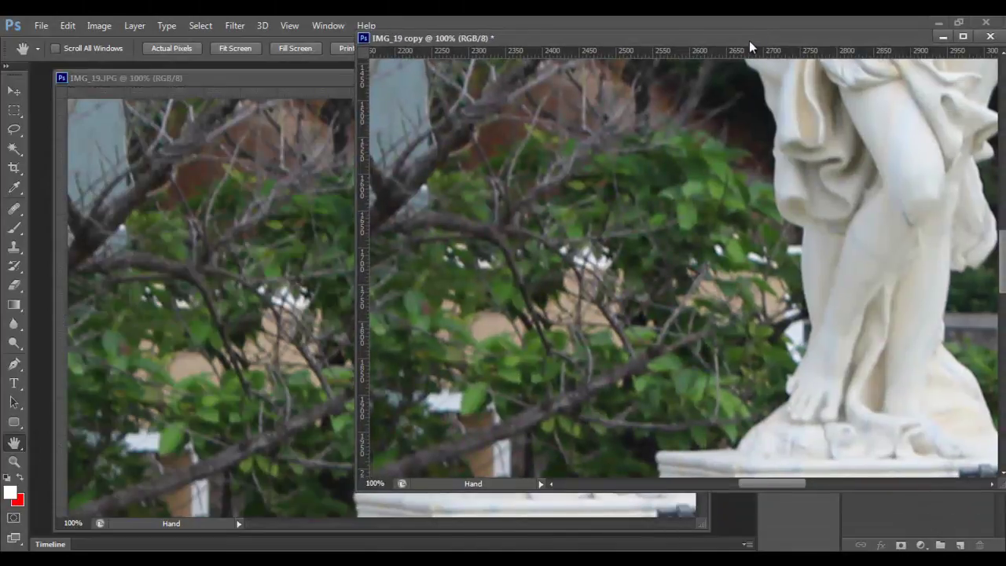
{"action": "left_click", "coordinate": [348, 78]}
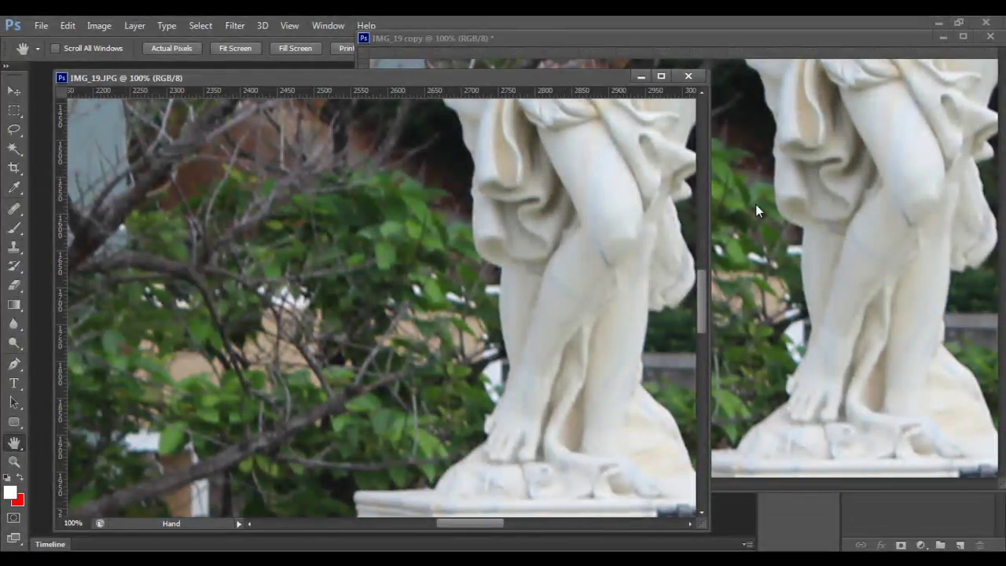
Step: Enable Scroll All Windows, pan both images together toward the thighs, then pan the copy alone
{"action": "left_click", "coordinate": [56, 49]}
{"action": "left_click_drag", "start_coordinate": [459, 214], "coordinate": [329, 280]}
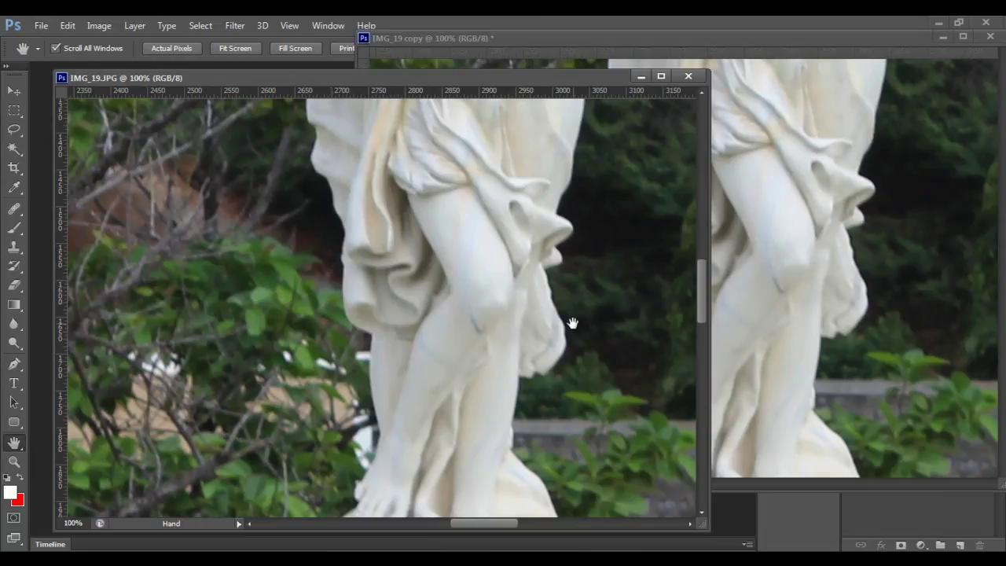
{"action": "left_click", "coordinate": [790, 37]}
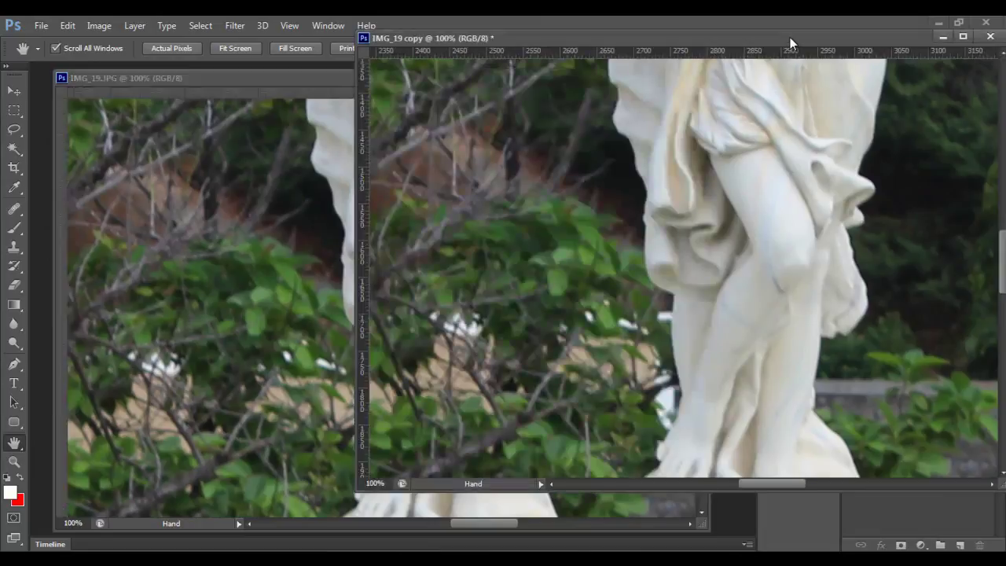
{"action": "left_click_drag", "start_coordinate": [674, 224], "coordinate": [571, 233]}
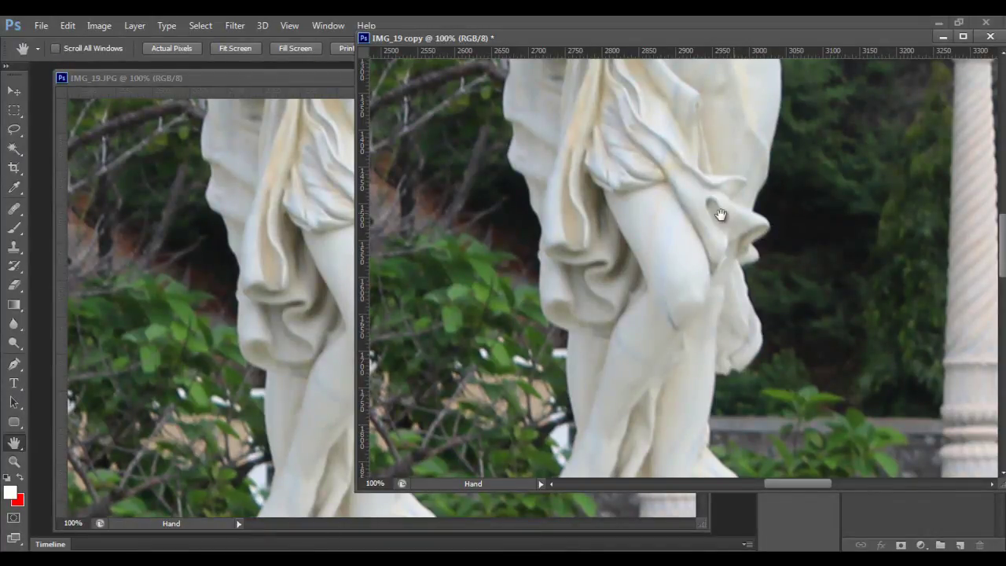
{"action": "mouse_move", "coordinate": [825, 190]}
{"action": "left_mouse_down"}
{"action": "mouse_move", "coordinate": [744, 224]}
{"action": "mouse_move", "coordinate": [723, 146]}
{"action": "mouse_move", "coordinate": [796, 132]}
{"action": "mouse_move", "coordinate": [836, 164]}
{"action": "mouse_move", "coordinate": [790, 238]}
{"action": "mouse_move", "coordinate": [723, 196]}
{"action": "mouse_move", "coordinate": [797, 161]}
{"action": "mouse_move", "coordinate": [822, 231]}
{"action": "mouse_move", "coordinate": [749, 218]}
{"action": "mouse_move", "coordinate": [806, 189]}
{"action": "left_mouse_up"}
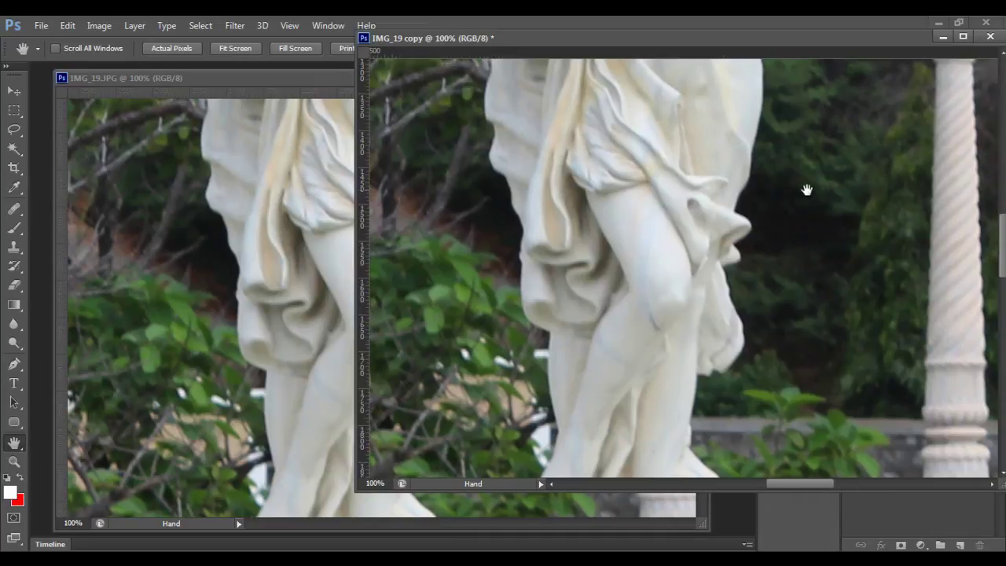
Step: Pan both photos together along the stone wall until the tree above it shows
{"action": "left_click", "coordinate": [310, 81]}
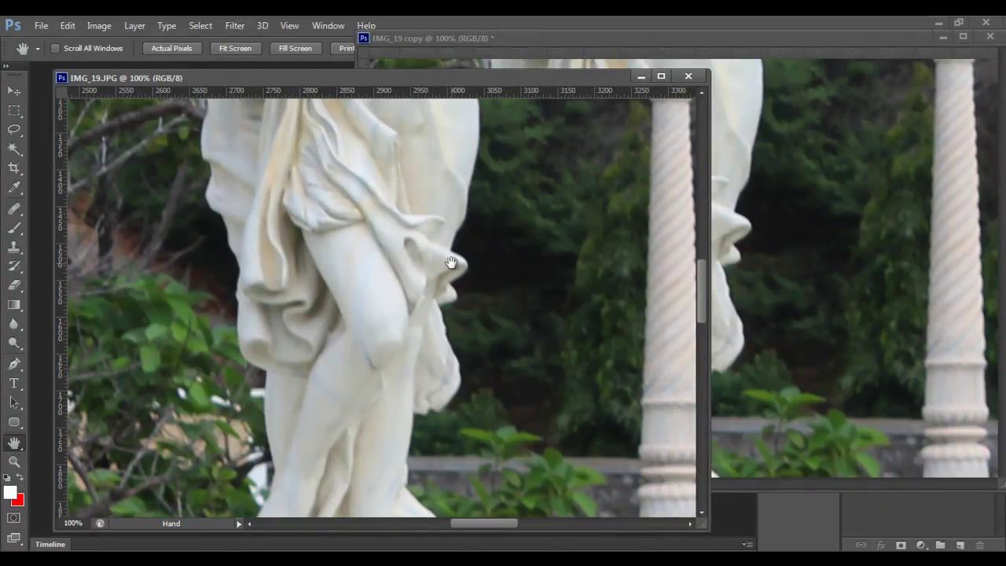
{"action": "left_click_drag", "start_coordinate": [543, 175], "coordinate": [669, 249]}
{"action": "left_click_drag", "start_coordinate": [527, 233], "coordinate": [474, 265]}
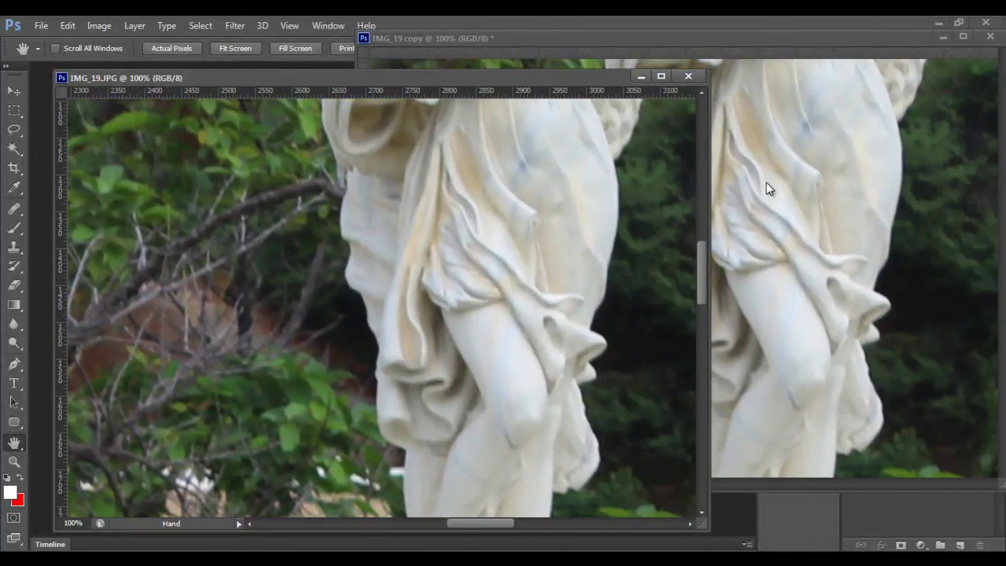
{"action": "left_click_drag", "start_coordinate": [541, 321], "coordinate": [455, 303]}
{"action": "left_click_drag", "start_coordinate": [299, 355], "coordinate": [449, 348]}
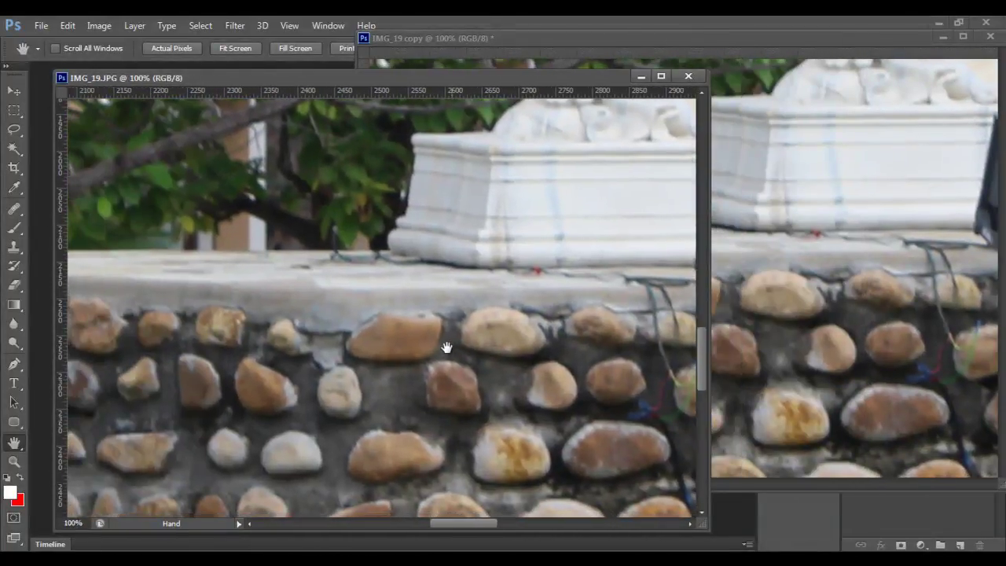
{"action": "left_click_drag", "start_coordinate": [333, 368], "coordinate": [515, 335]}
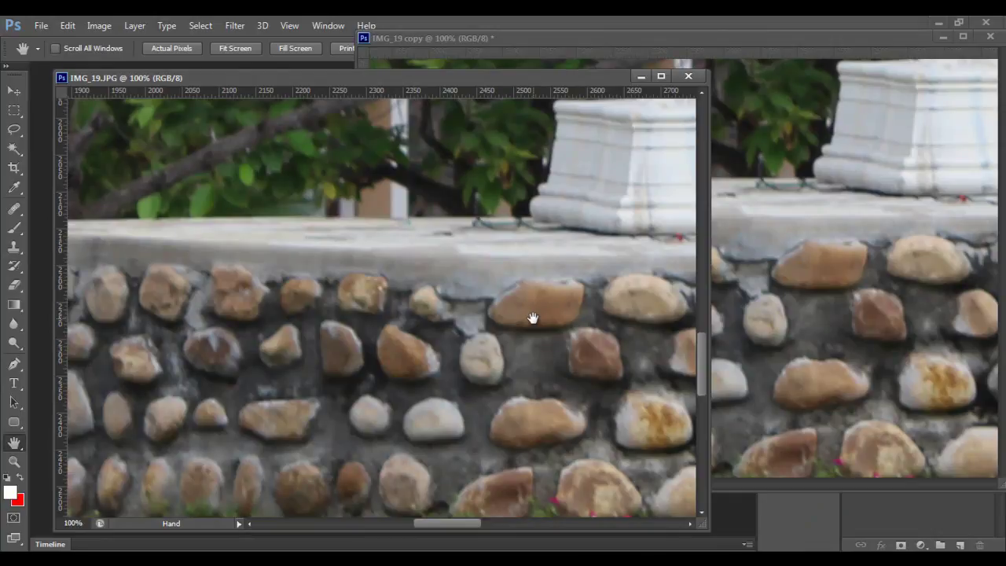
{"action": "left_click_drag", "start_coordinate": [533, 318], "coordinate": [572, 244]}
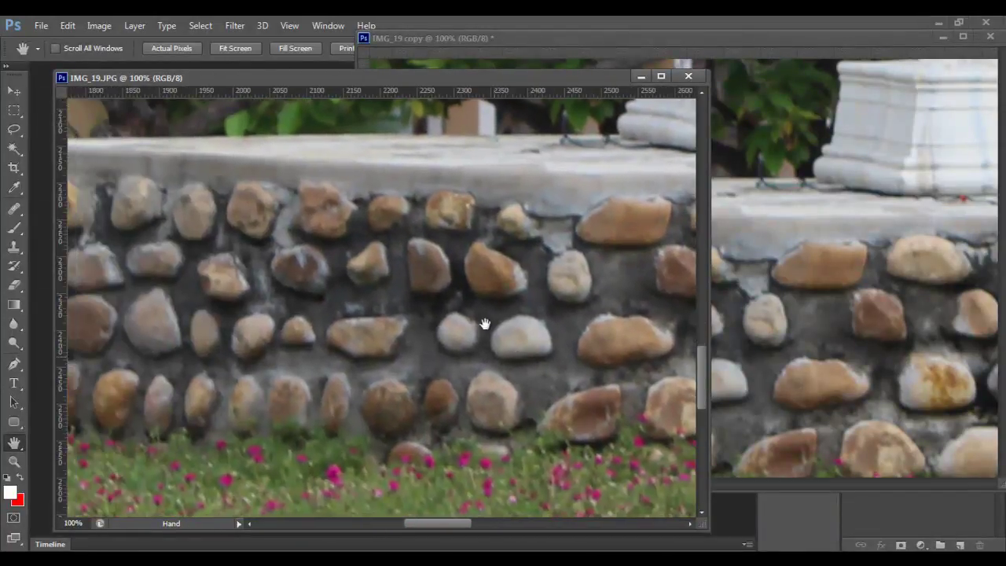
{"action": "left_click_drag", "start_coordinate": [409, 261], "coordinate": [555, 343]}
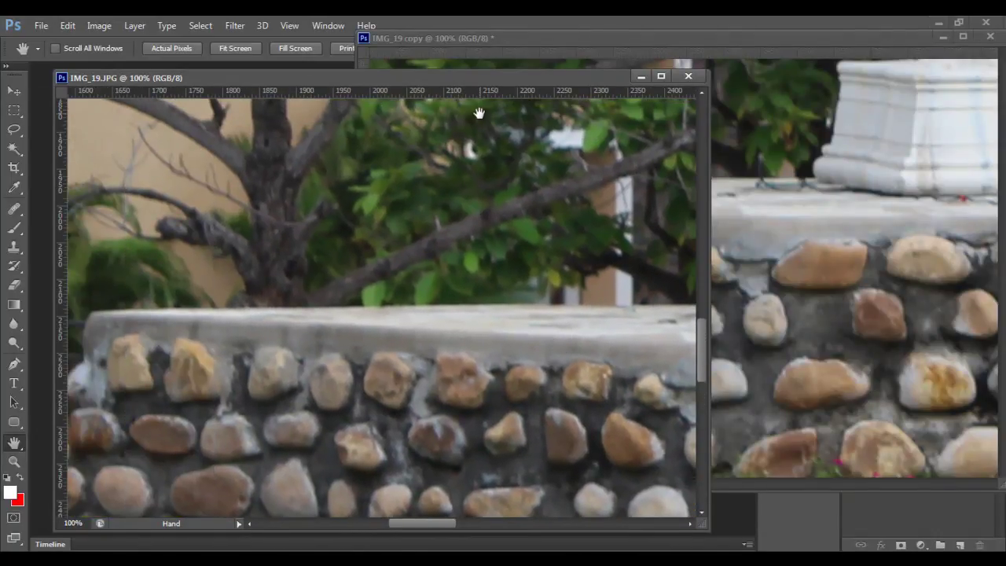
{"action": "left_click", "coordinate": [640, 37]}
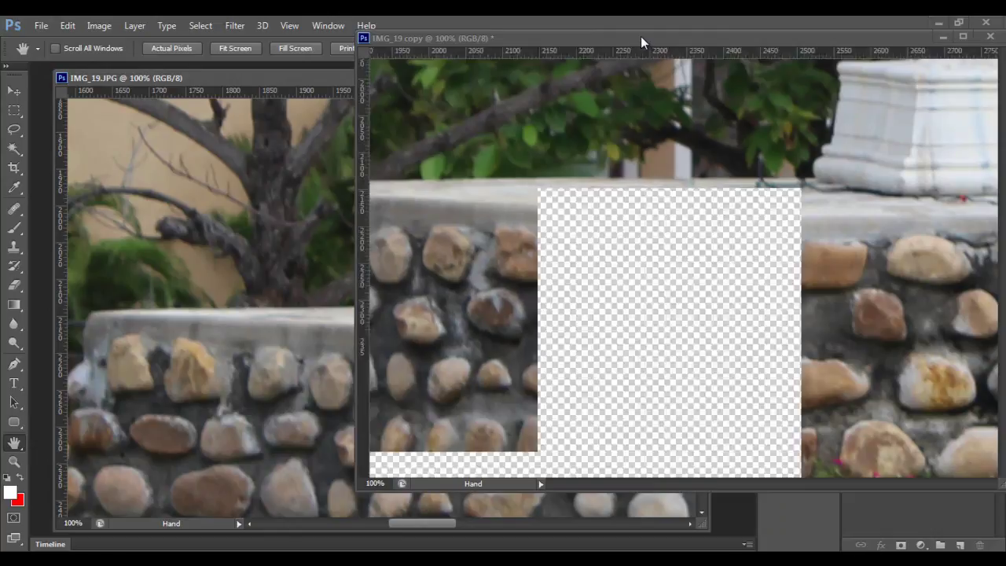
Step: Close IMG_19 copy without saving and dock IMG_19.JPG as a full-workspace tab
{"action": "left_click", "coordinate": [990, 37]}
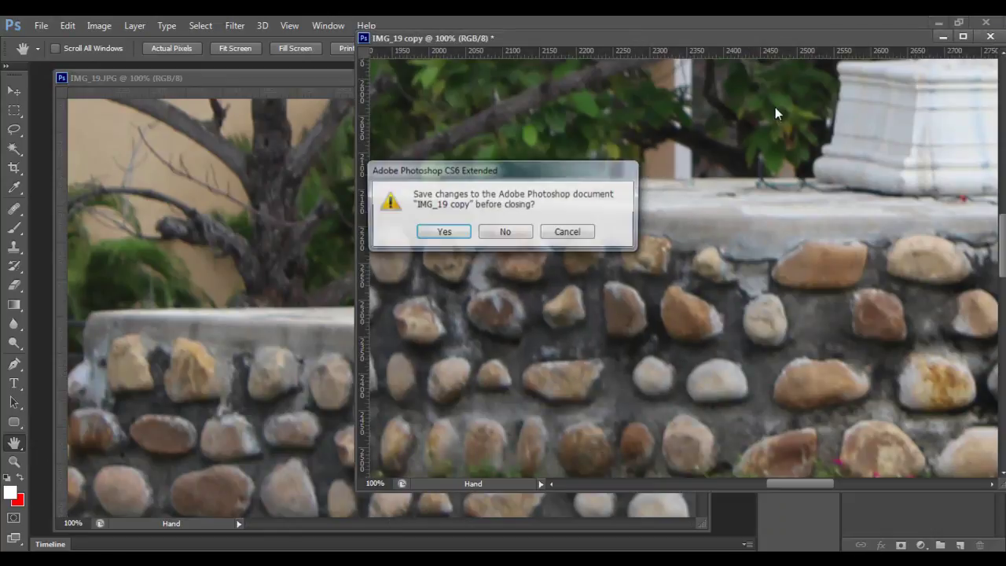
{"action": "left_click", "coordinate": [514, 233]}
{"action": "left_click_drag", "start_coordinate": [370, 80], "coordinate": [381, 64]}
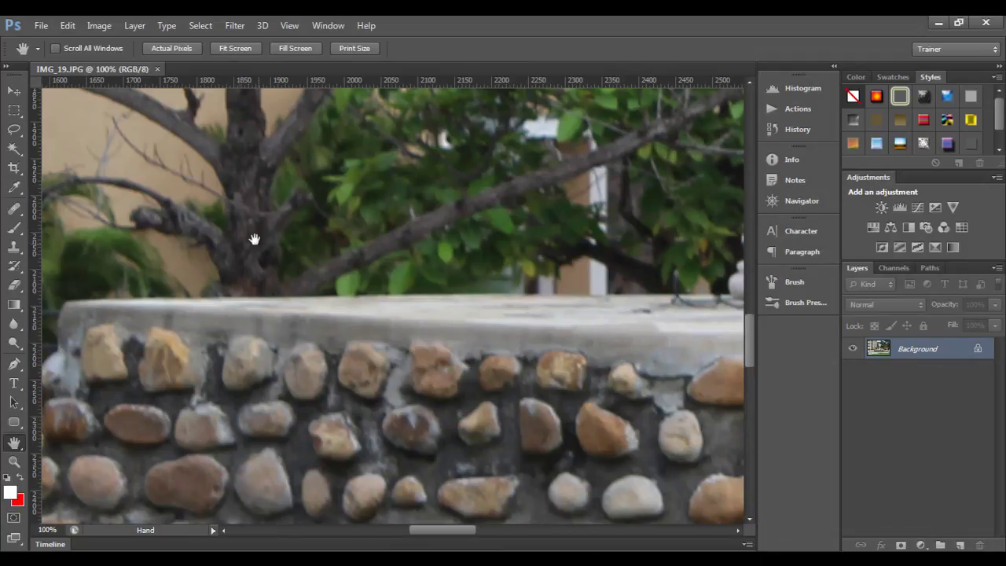
{"action": "key", "text": "alt+Tab"}
Step: Highlight the Spacebar key note about holding the space bar to enable the Hand tool
{"action": "left_click_drag", "start_coordinate": [126, 381], "coordinate": [421, 384]}
{"action": "left_click", "coordinate": [275, 424]}
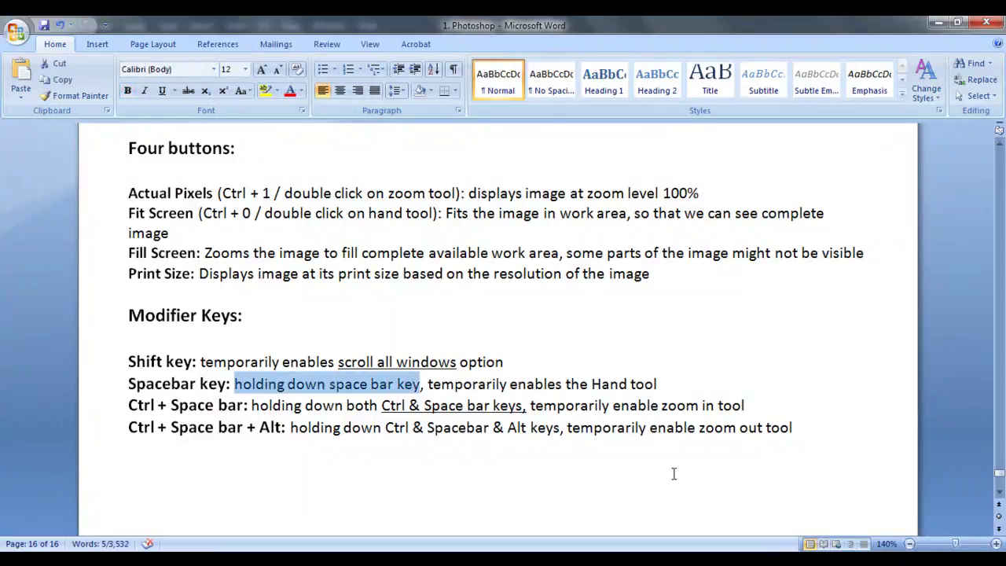
{"action": "key", "text": "alt+Tab"}
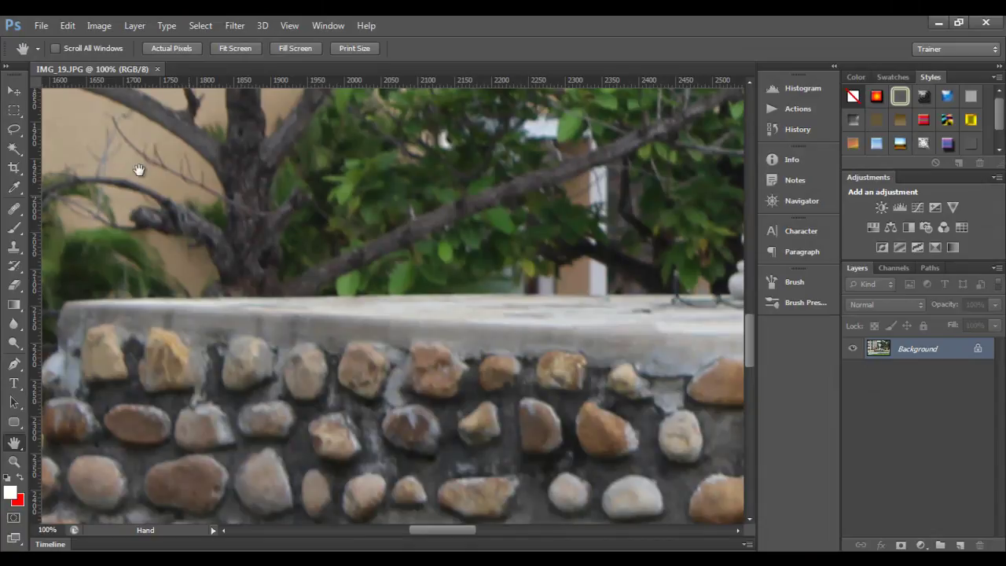
Step: Pan down to the stone wall, zoom its stones to 300%, and pan up to its top edge
{"action": "left_click", "coordinate": [14, 92]}
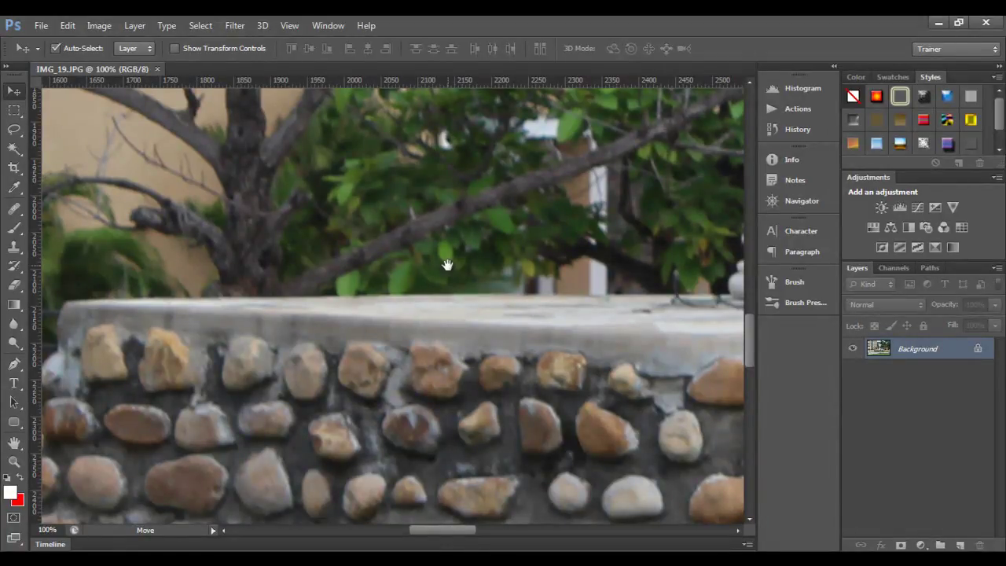
{"action": "left_click_drag", "start_coordinate": [524, 235], "coordinate": [476, 259]}
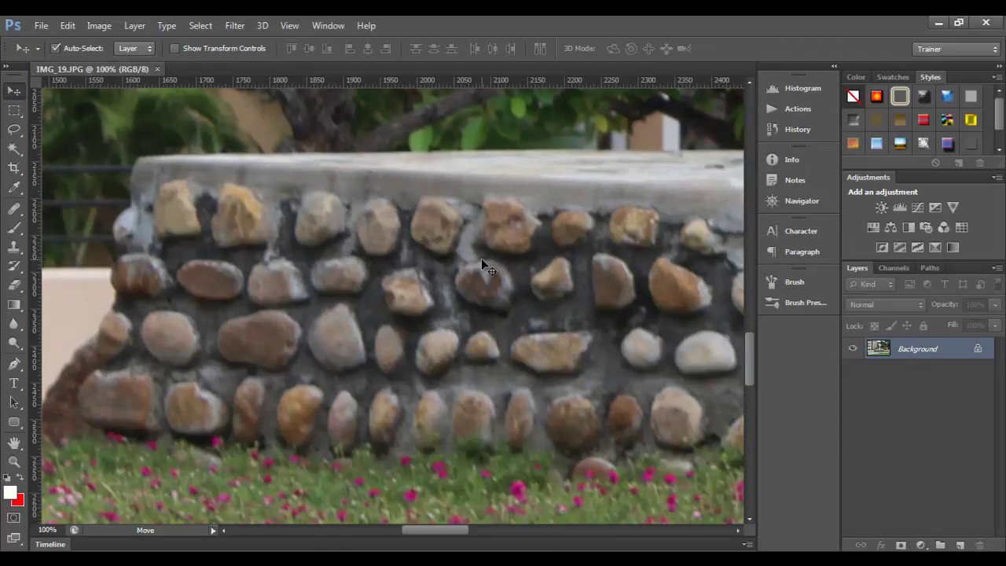
{"action": "left_click", "coordinate": [14, 464]}
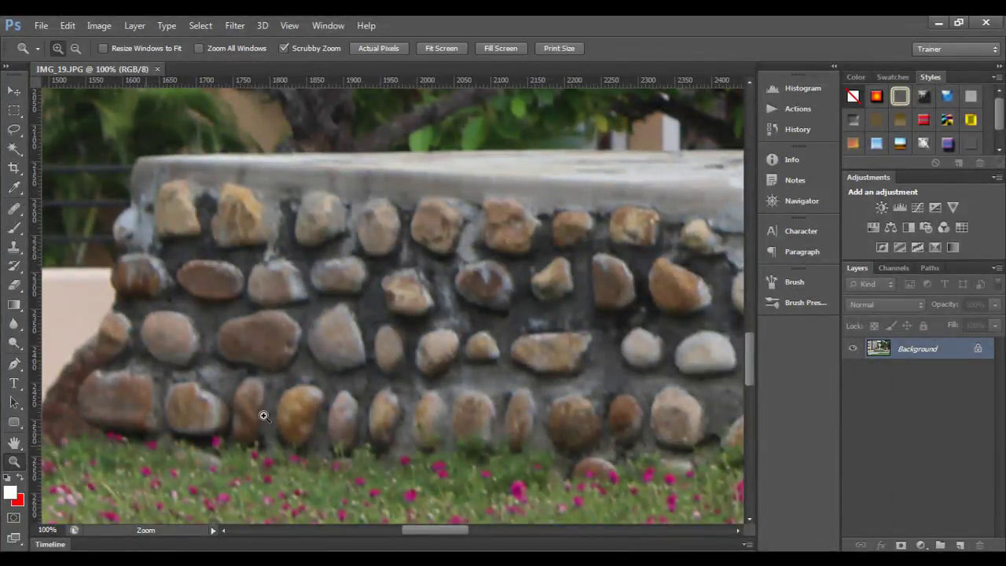
{"action": "left_click", "coordinate": [433, 279]}
{"action": "left_click", "coordinate": [434, 279]}
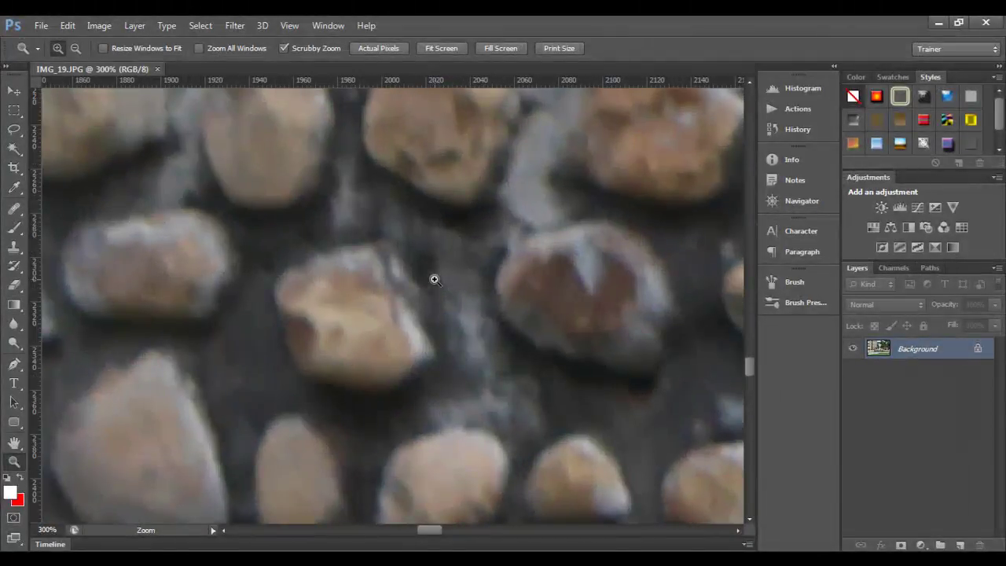
{"action": "key", "text": "space"}
{"action": "left_click_drag", "start_coordinate": [610, 202], "coordinate": [299, 195]}
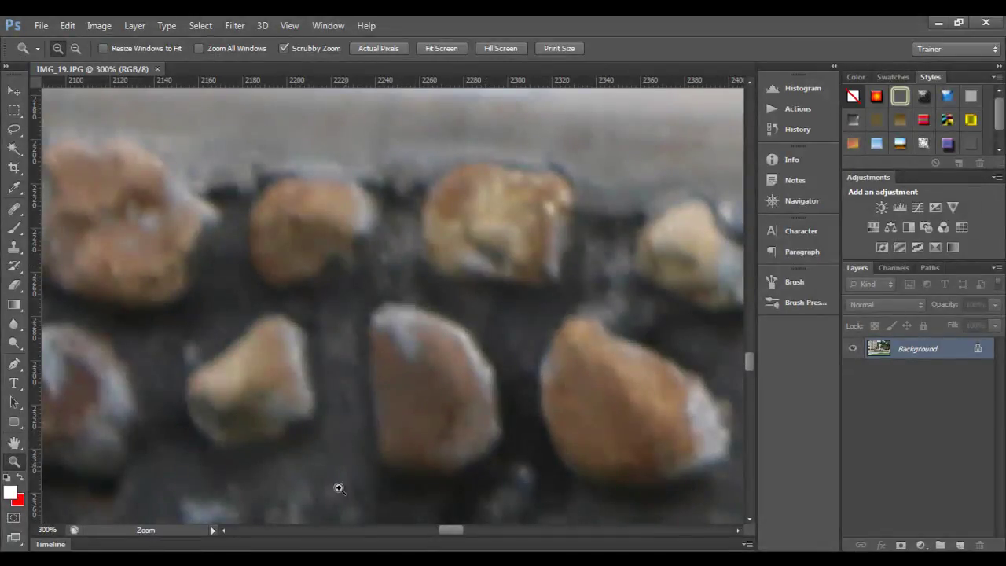
Step: Minimize Photoshop and highlight the Ctrl + Space bar zoom-in note in Word
{"action": "left_click", "coordinate": [939, 22]}
{"action": "left_click_drag", "start_coordinate": [123, 406], "coordinate": [393, 405]}
{"action": "left_click", "coordinate": [301, 441]}
{"action": "left_click", "coordinate": [404, 405]}
{"action": "left_click", "coordinate": [466, 405]}
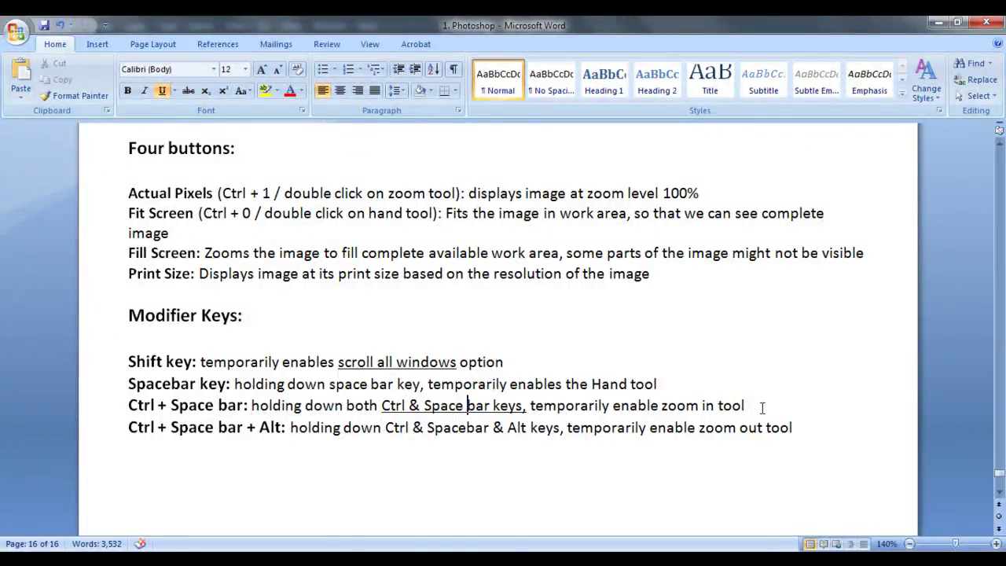
Step: Back in Photoshop, zoom IMG_19.JPG out to 33.3% and pan to the building and bare tree
{"action": "key", "text": "alt+Tab"}
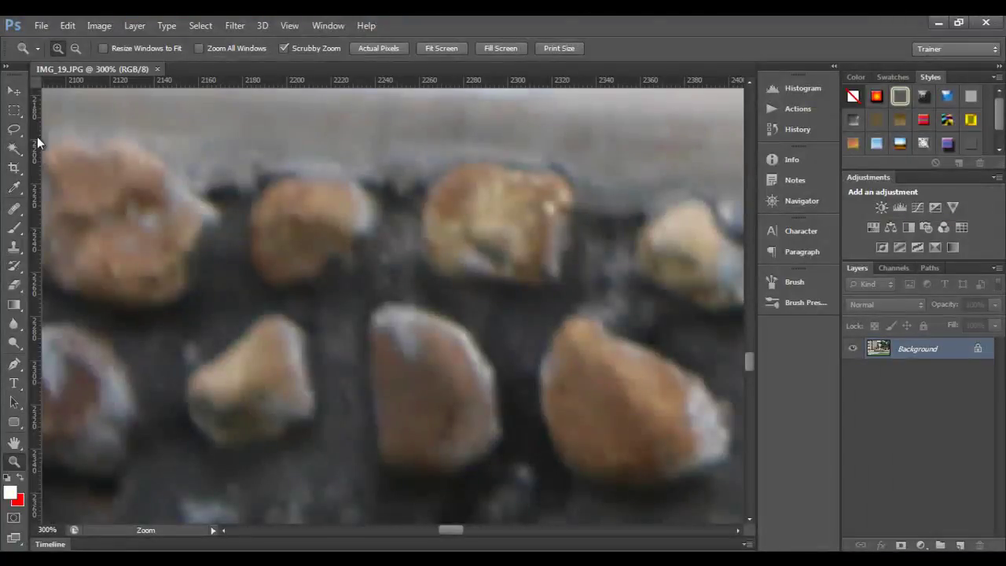
{"action": "left_click", "coordinate": [14, 93]}
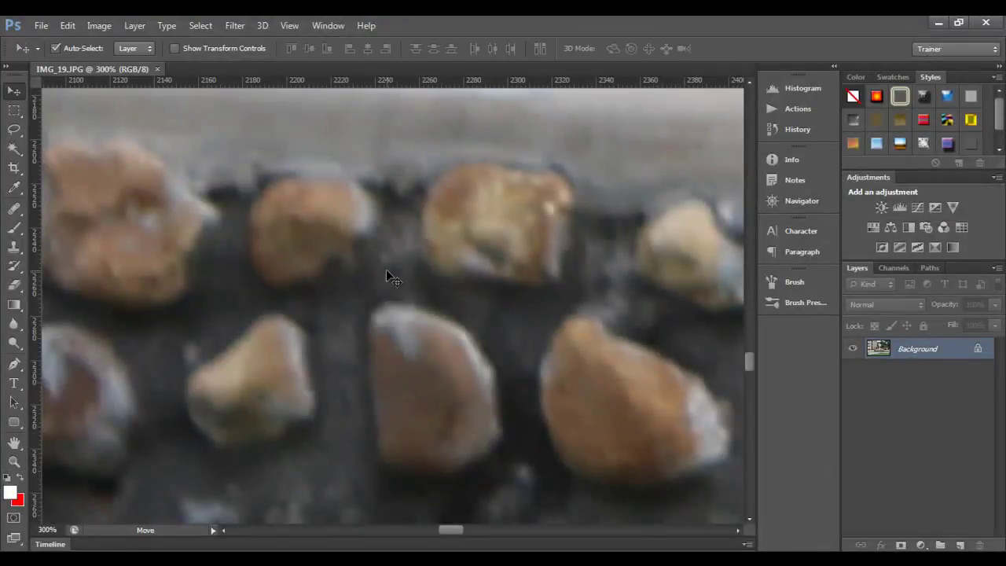
{"action": "left_click", "coordinate": [442, 266], "text": "alt"}
{"action": "left_click", "coordinate": [443, 265], "text": "alt"}
{"action": "left_click", "coordinate": [442, 265], "text": "alt"}
{"action": "left_click", "coordinate": [442, 265], "text": "alt"}
{"action": "left_click", "coordinate": [442, 265], "text": "alt"}
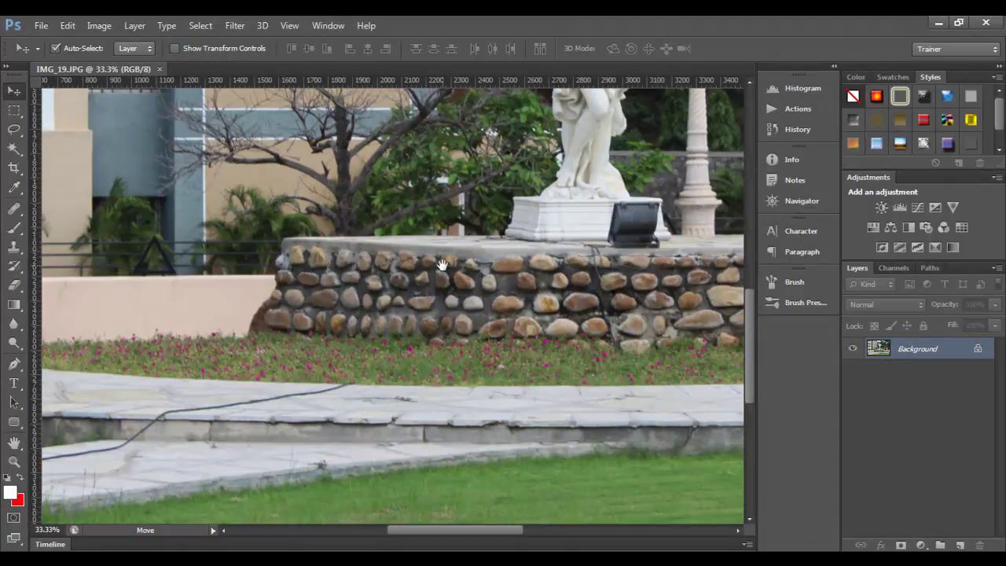
{"action": "left_click_drag", "start_coordinate": [443, 265], "coordinate": [480, 257]}
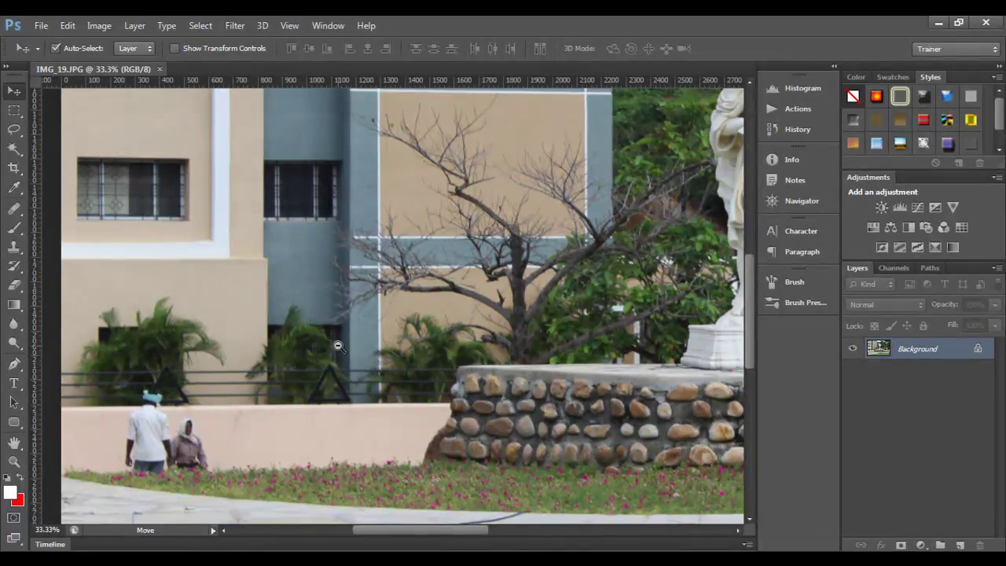
Step: In Word, highlight the Spacebar Hand tool and Ctrl & Space bar zoom-in notes
{"action": "key", "text": "alt+Tab"}
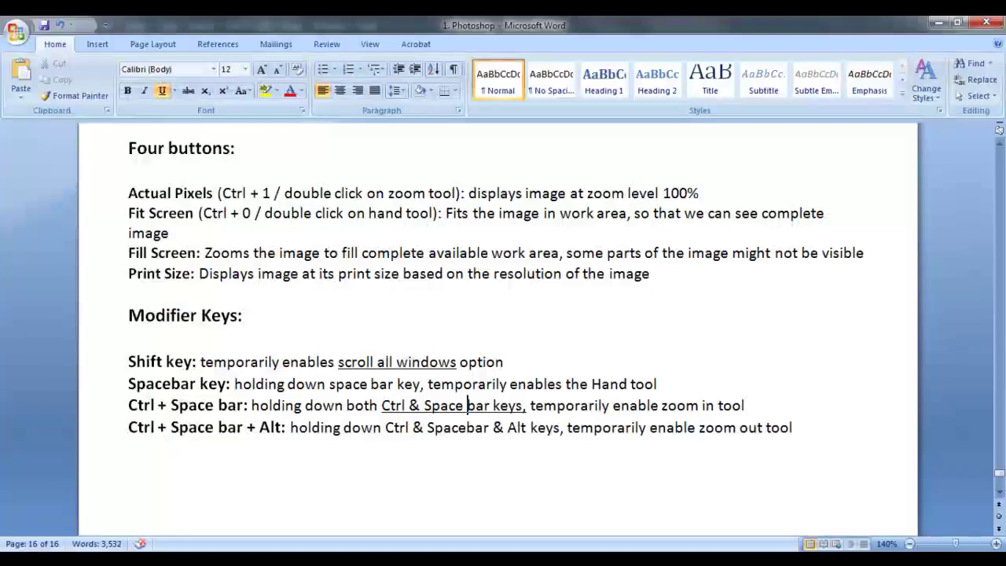
{"action": "left_click_drag", "start_coordinate": [128, 383], "coordinate": [230, 384]}
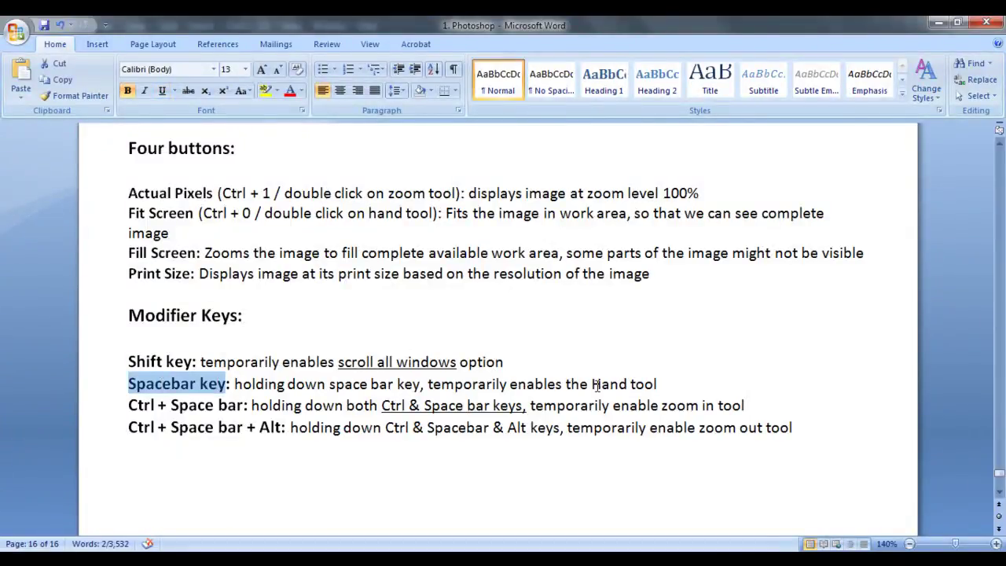
{"action": "left_click_drag", "start_coordinate": [595, 384], "coordinate": [646, 385]}
{"action": "left_click_drag", "start_coordinate": [382, 405], "coordinate": [523, 406]}
{"action": "left_click_drag", "start_coordinate": [611, 406], "coordinate": [745, 405]}
{"action": "left_click", "coordinate": [715, 426]}
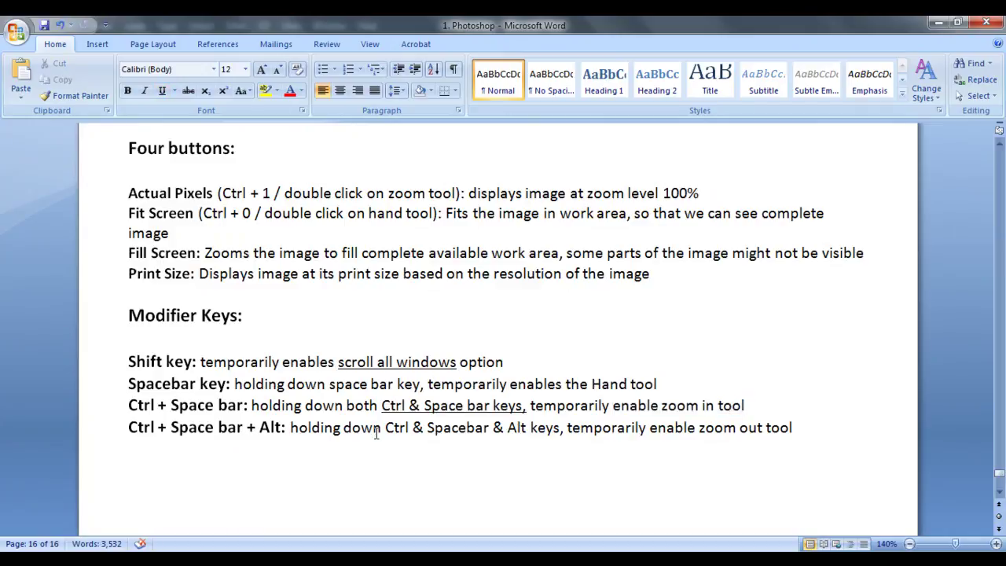
Step: Highlight the Ctrl & Spacebar & Alt note, then minimize Word and Photoshop to the desktop
{"action": "left_click_drag", "start_coordinate": [386, 426], "coordinate": [560, 426]}
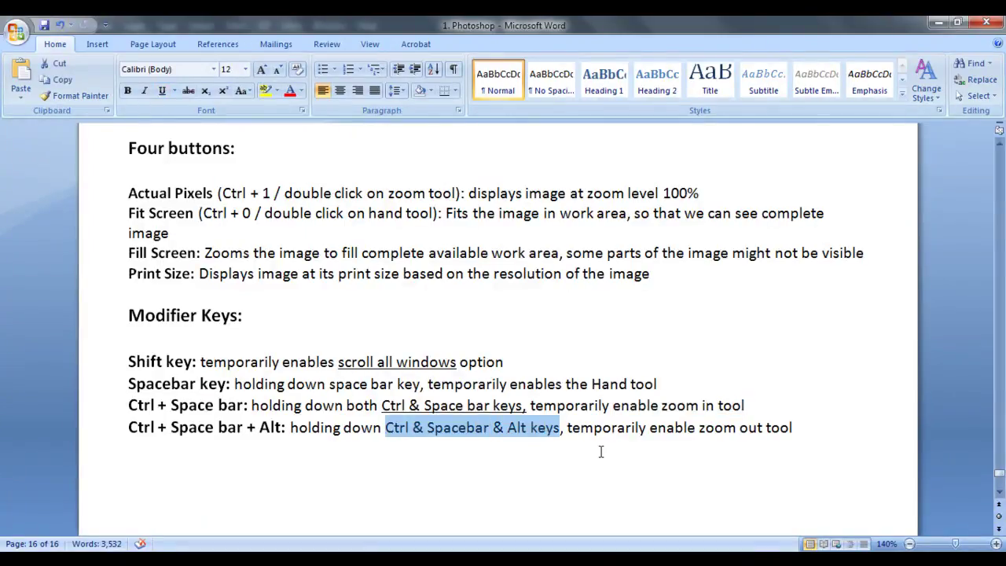
{"action": "left_click", "coordinate": [613, 450]}
{"action": "left_click_drag", "start_coordinate": [695, 428], "coordinate": [792, 427]}
{"action": "left_click", "coordinate": [703, 449]}
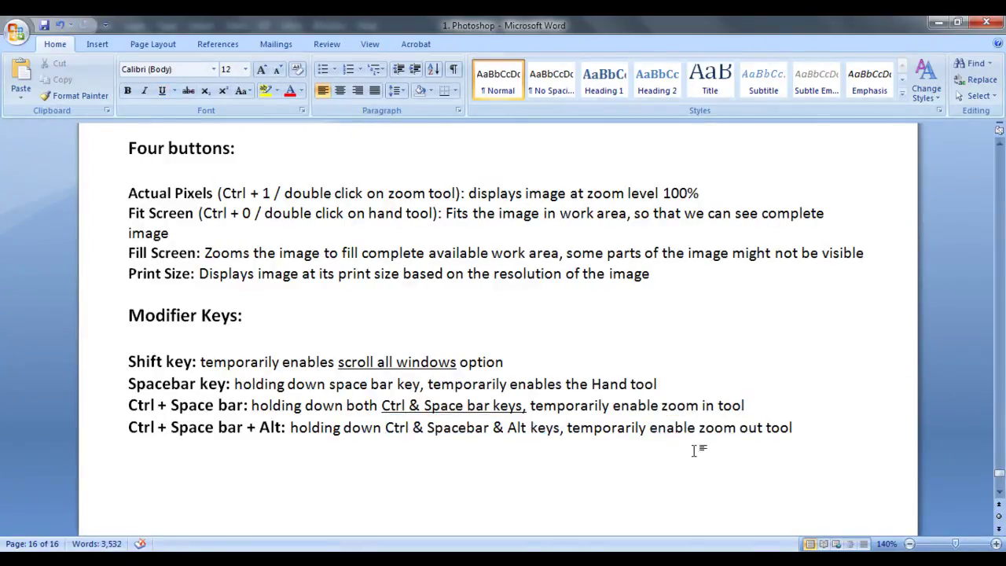
{"action": "scroll", "coordinate": [694, 452], "scroll_direction": "up", "scroll_amount": 3}
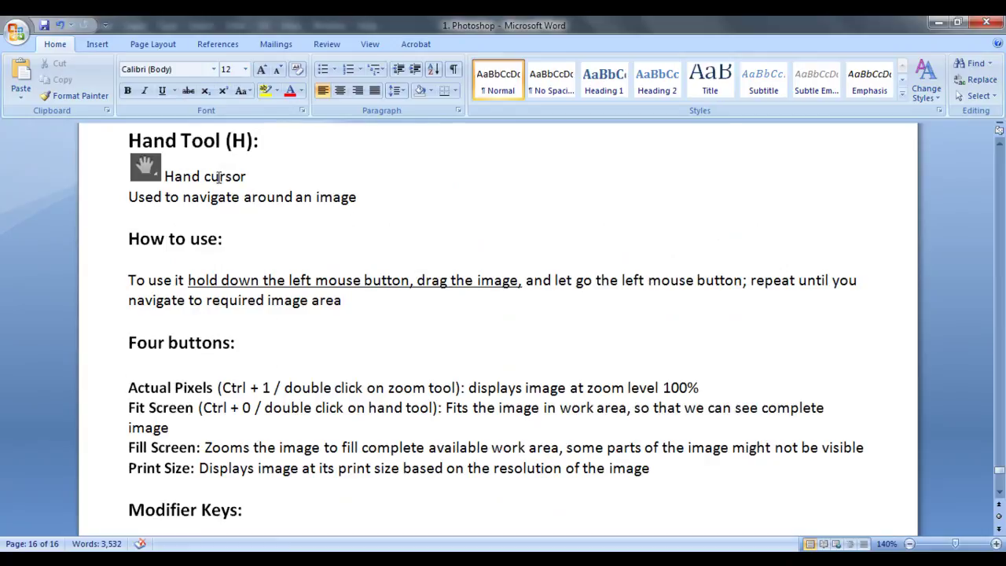
{"action": "left_click", "coordinate": [938, 22]}
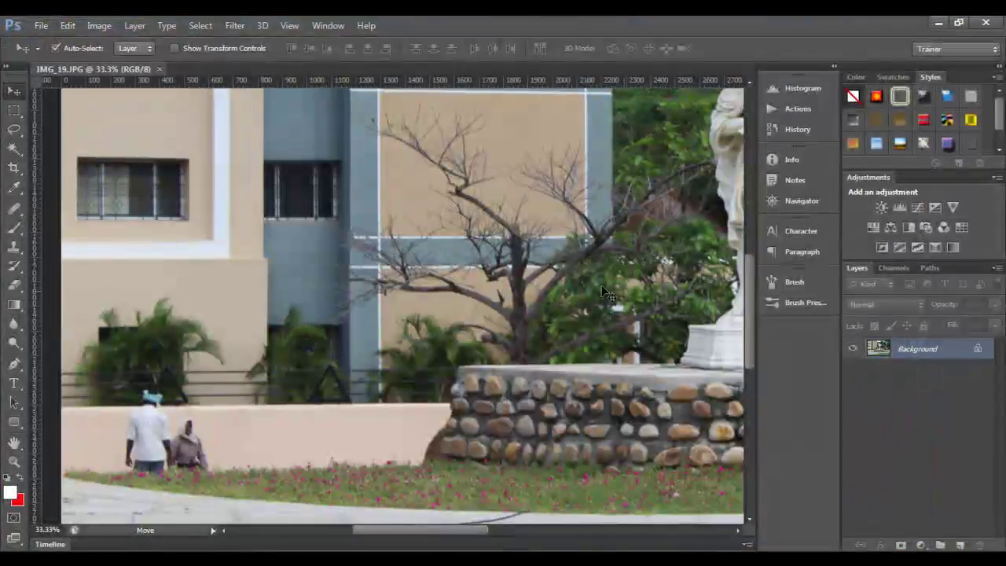
{"action": "left_click", "coordinate": [938, 23]}
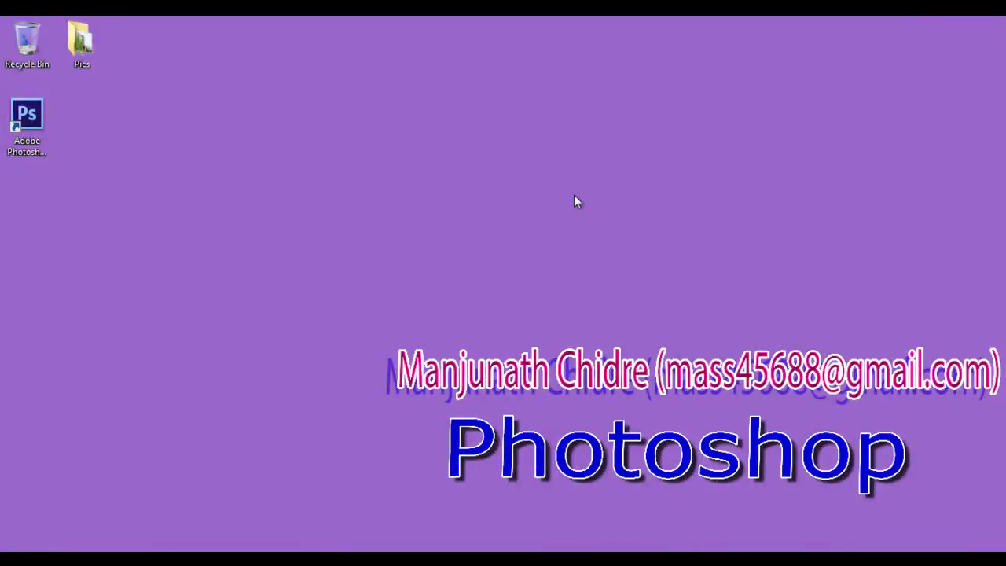